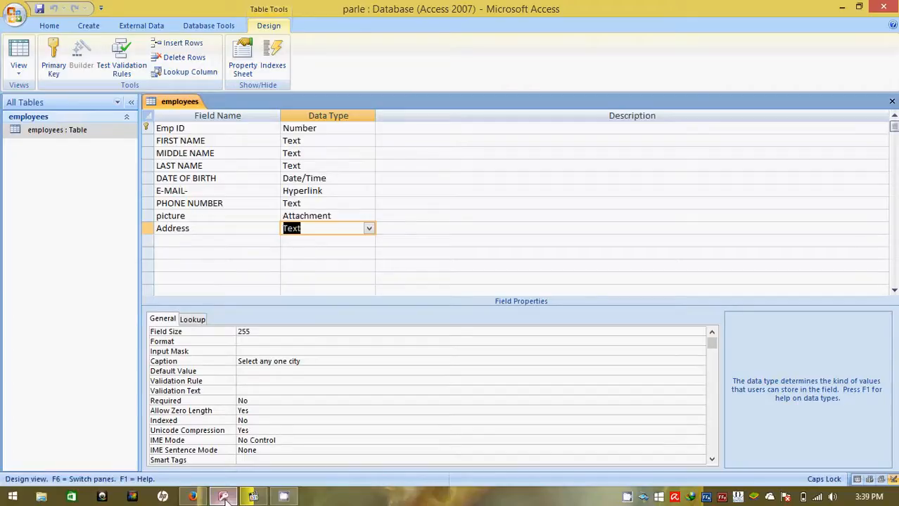
# - Check the "Select any one city" column in the employees table's datasheet, and return the table to Design View
pyautogui.doubleClick(49, 133)
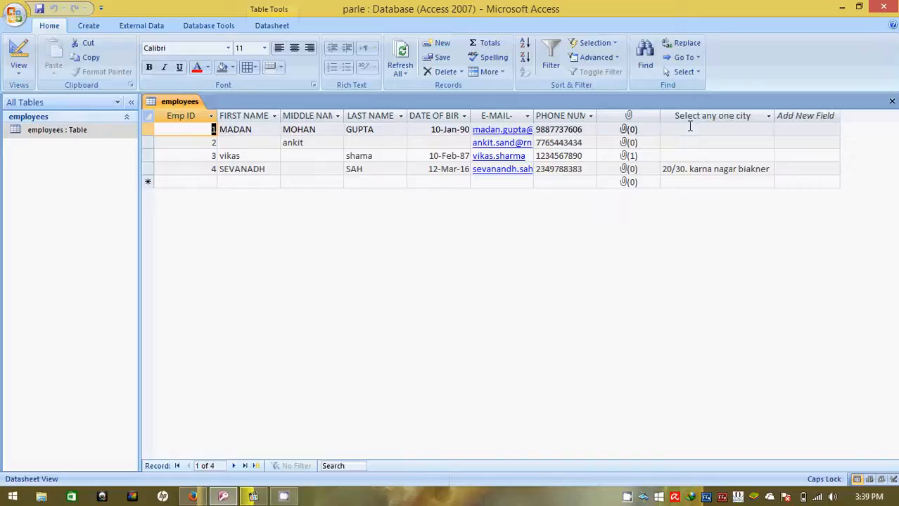
pyautogui.click(710, 115)
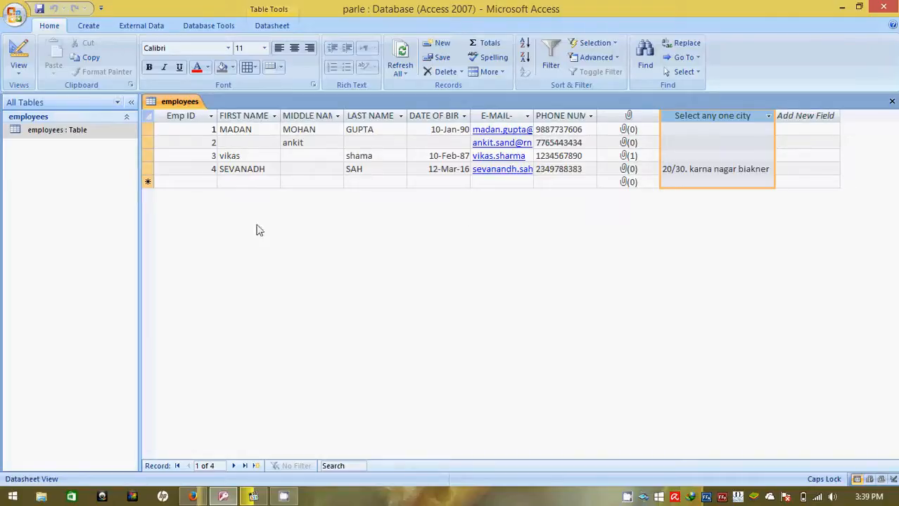
pyautogui.click(19, 67)
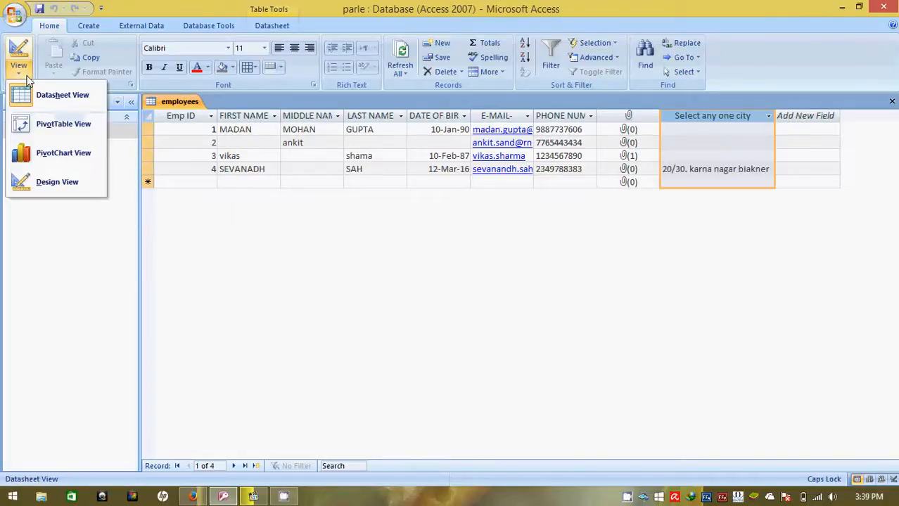
pyautogui.click(55, 182)
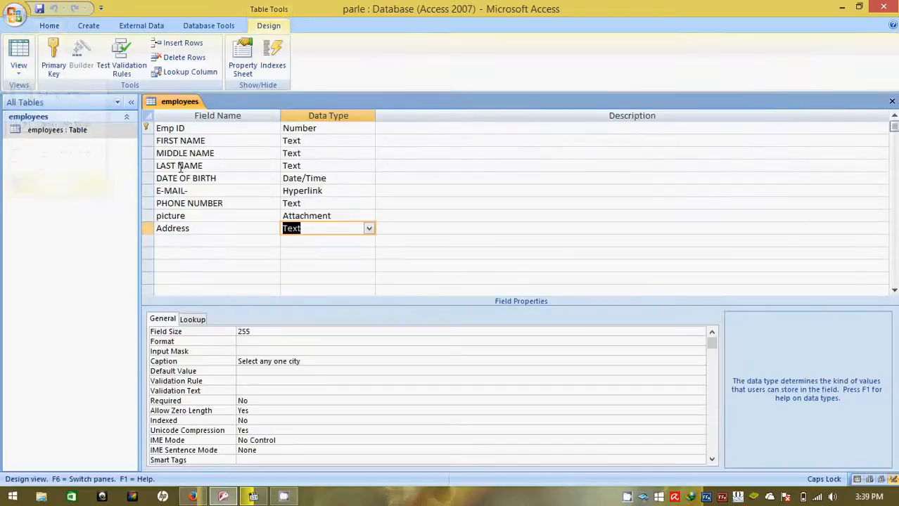
# - Set the caption of the E-MAIL- field to "YOUR PERSONAL MAIL"
pyautogui.click(253, 191)
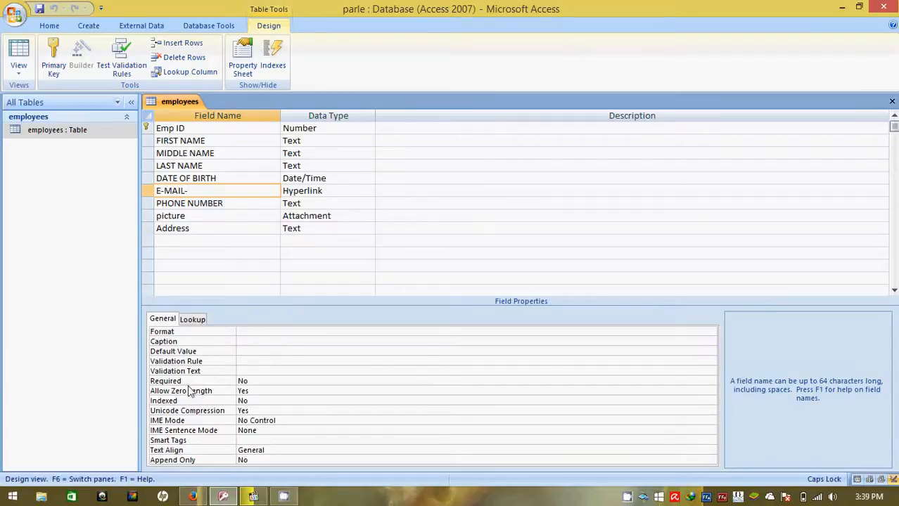
pyautogui.click(252, 341)
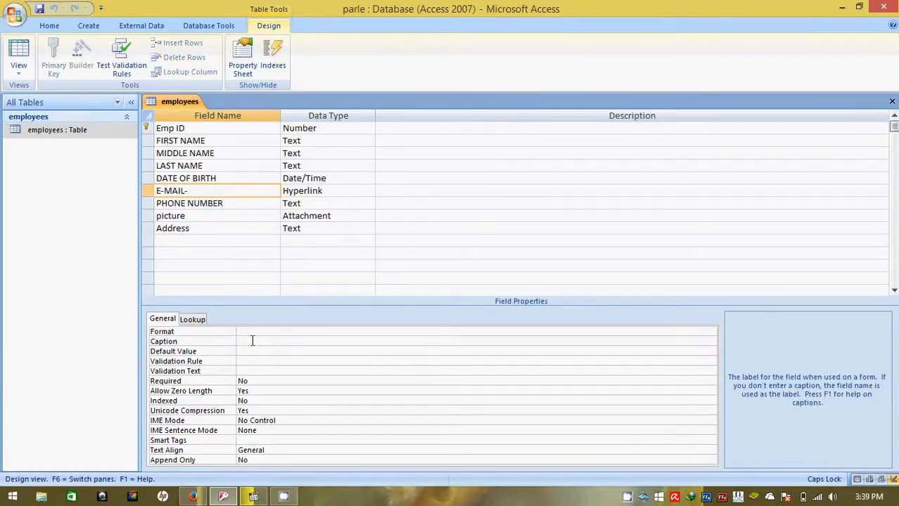
pyautogui.write('pLEASE')
pyautogui.press('BackSpace')
pyautogui.press('BackSpace')
pyautogui.press('BackSpace')
pyautogui.press('BackSpace')
pyautogui.press('BackSpace')
pyautogui.press('BackSpace')
pyautogui.write('YOUR')
pyautogui.write(' RE')
pyautogui.press('BackSpace')
pyautogui.press('BackSpace')
pyautogui.press('BackSpace')
pyautogui.write('PERSONAL MAIL')
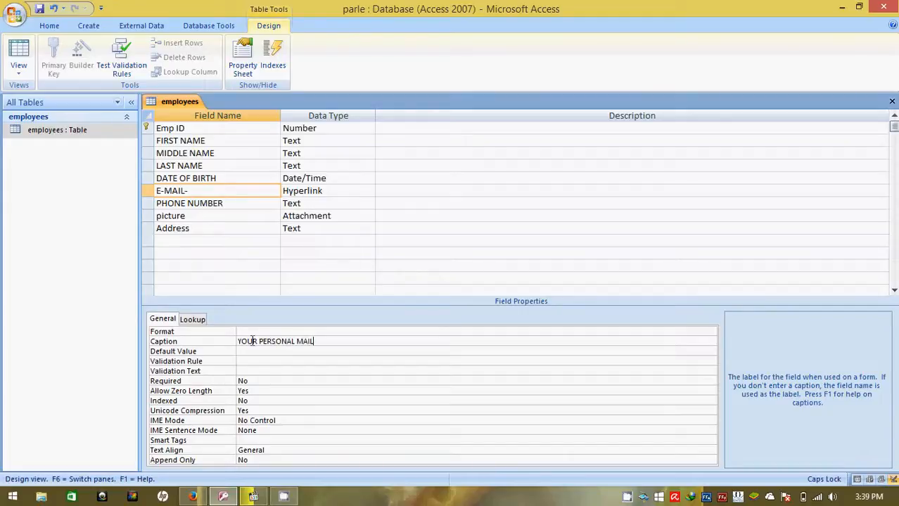
# - Fit the YOUR PERSONAL MAIL column to its contents in the employees datasheet and collapse the Navigation Pane
pyautogui.doubleClick(53, 132)
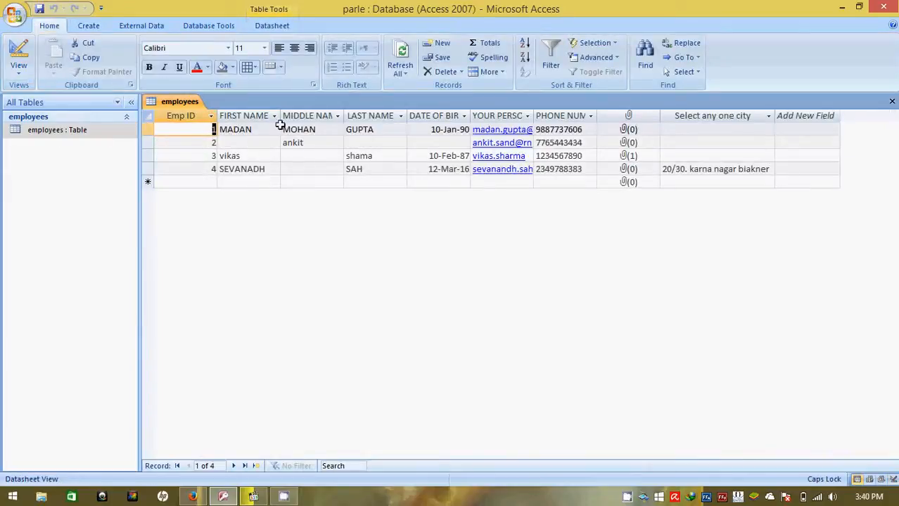
pyautogui.doubleClick(533, 116)
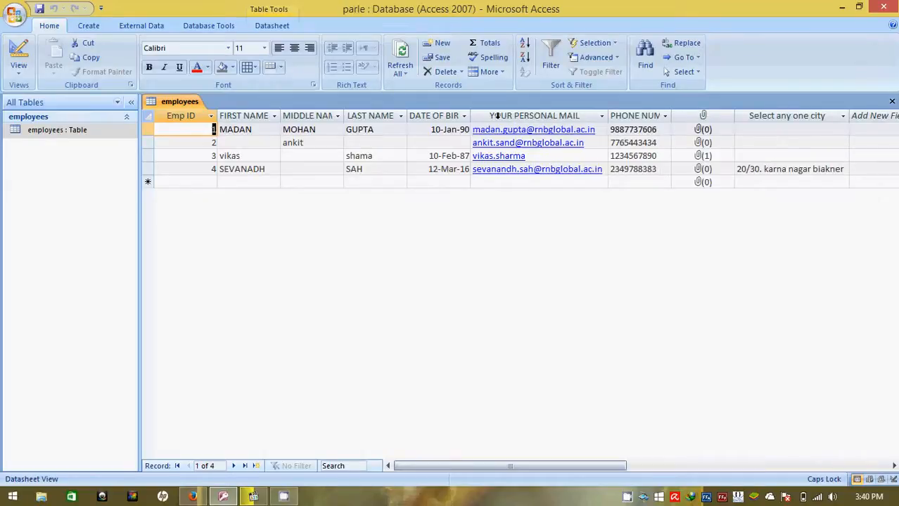
pyautogui.click(130, 102)
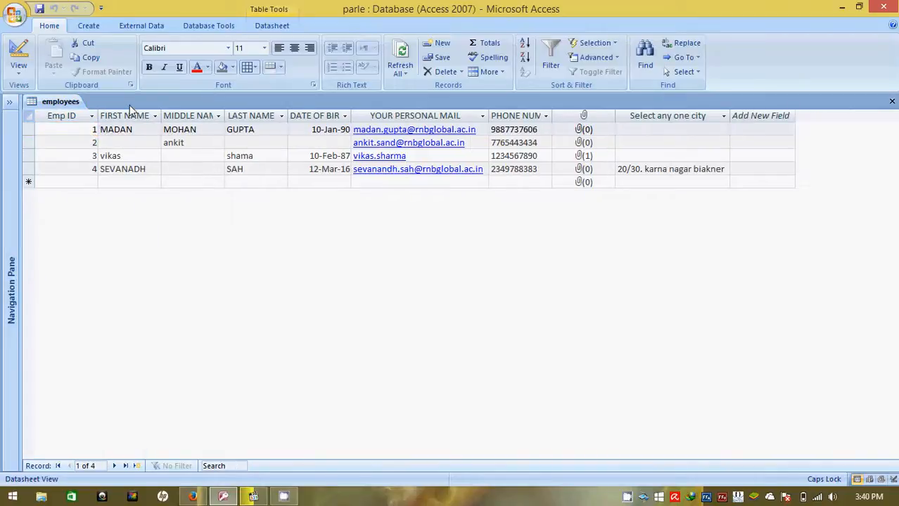
pyautogui.click(9, 102)
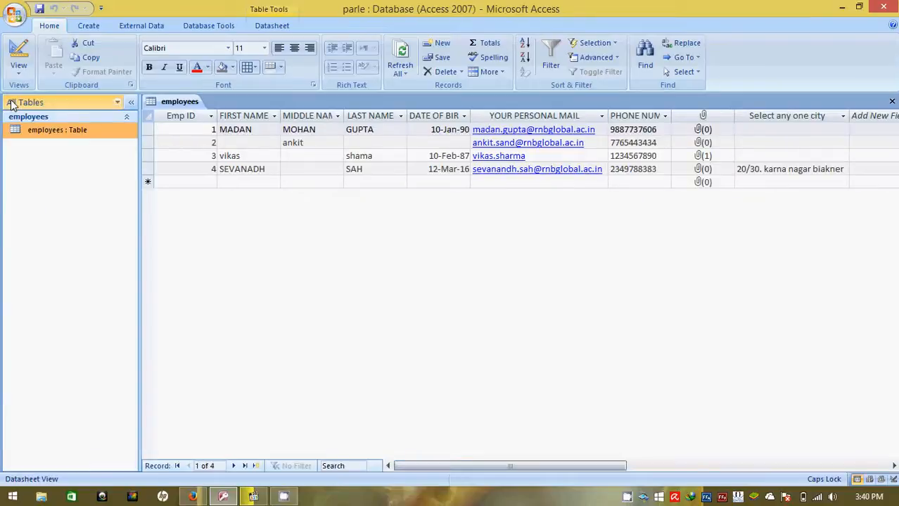
pyautogui.click(131, 101)
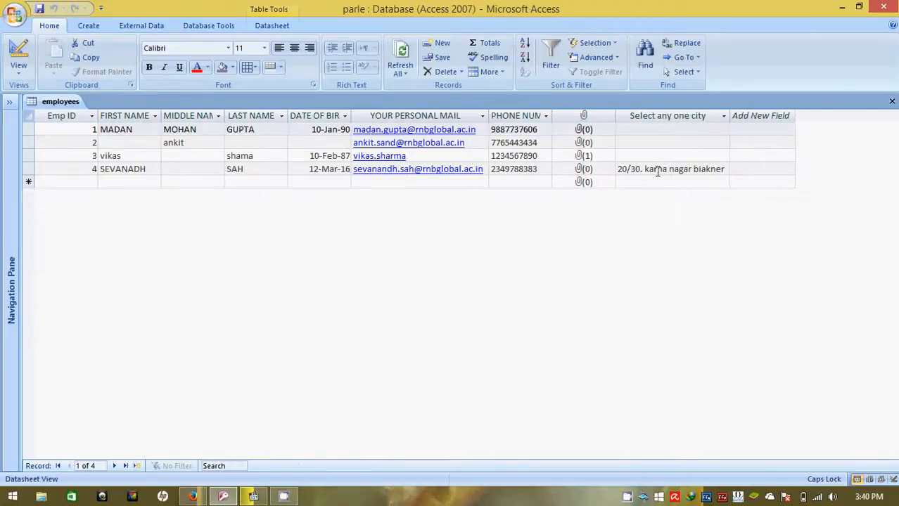
# - Start the Lookup Wizard for the Address field in Design View, choosing to type in the lookup values
pyautogui.click(18, 69)
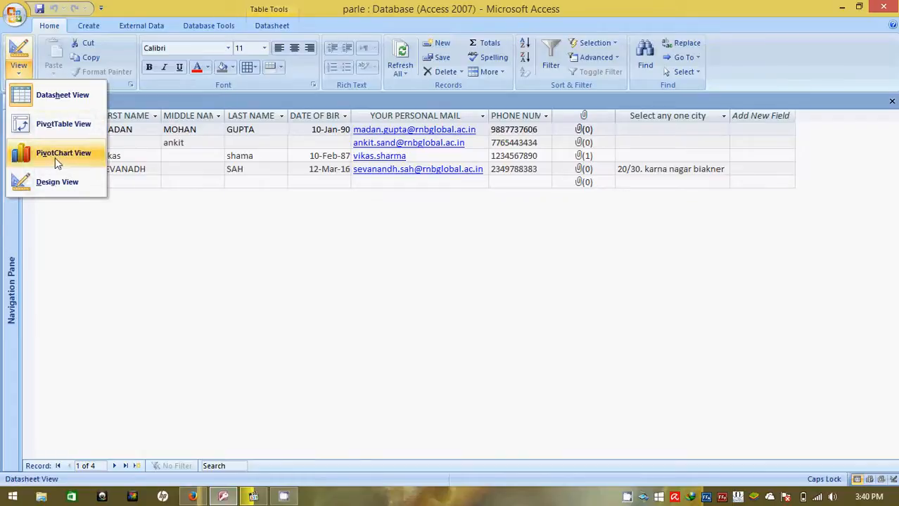
pyautogui.click(64, 182)
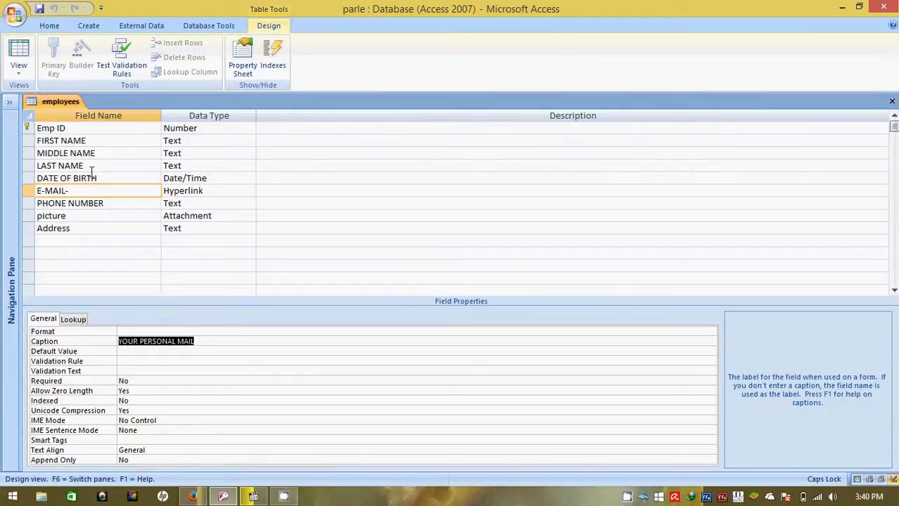
pyautogui.click(18, 67)
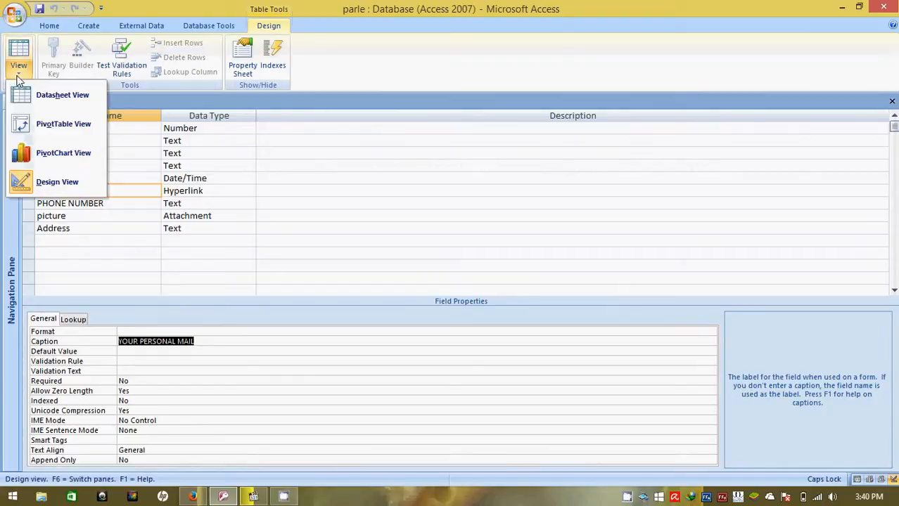
pyautogui.click(48, 192)
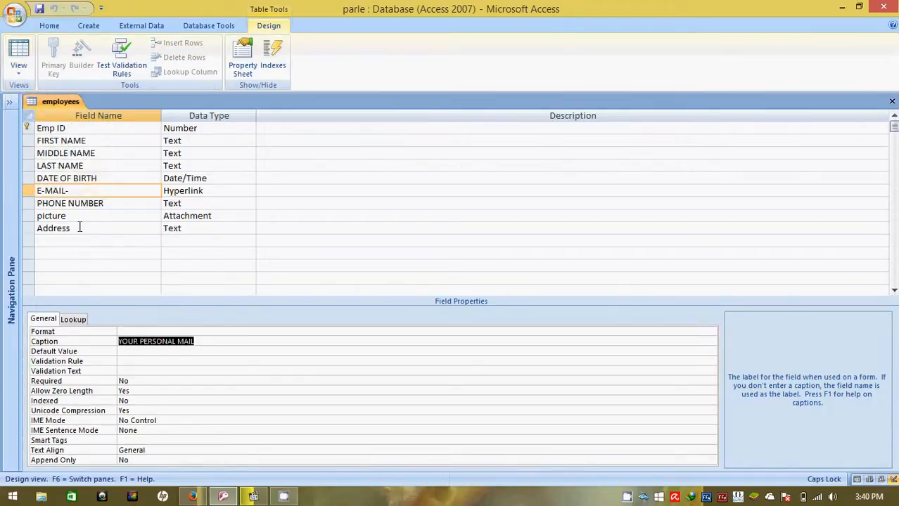
pyautogui.click(204, 230)
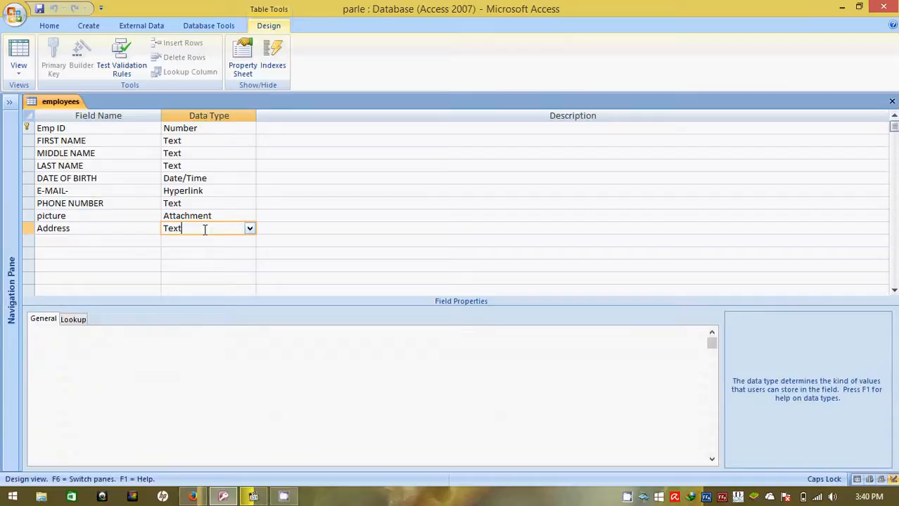
pyautogui.click(250, 231)
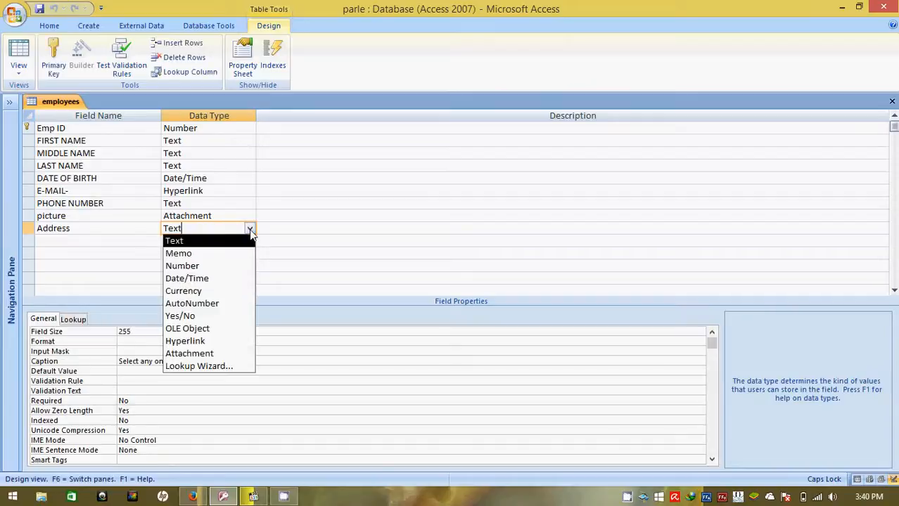
pyautogui.click(210, 367)
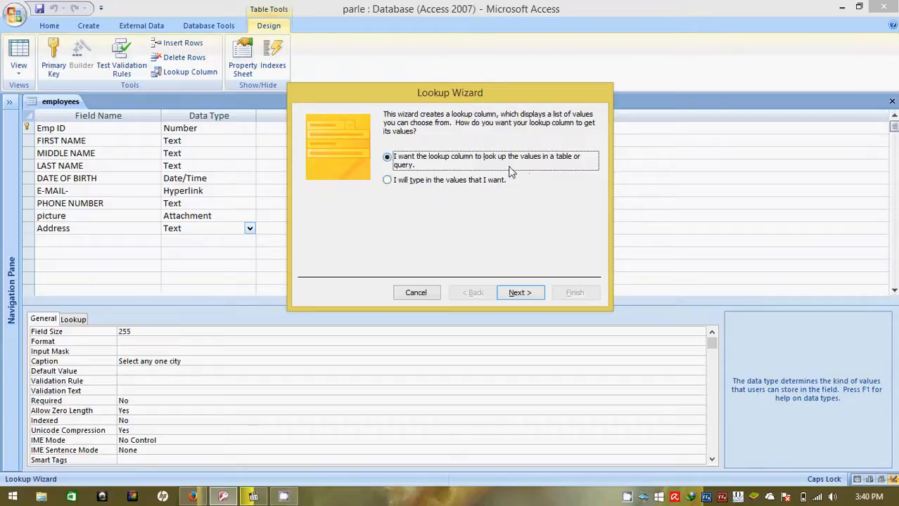
pyautogui.click(444, 182)
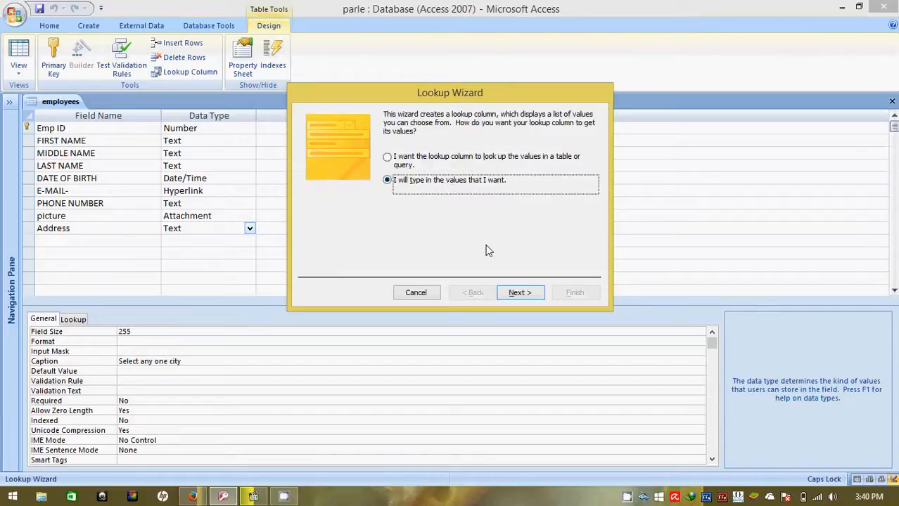
pyautogui.click(516, 293)
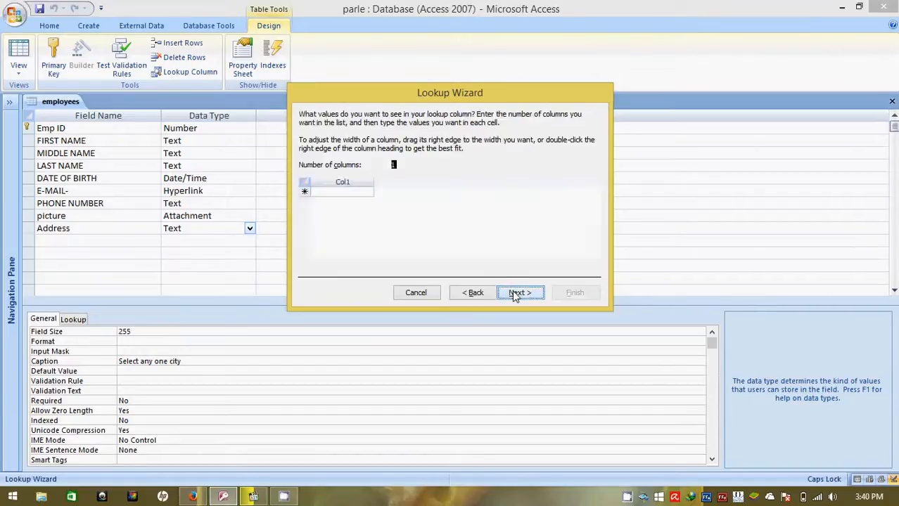
# - Enter ALLAHABAD, RAEBARELI, LUCKNOW, BIKANER, JAIPUR and AJMER as the lookup values and finish the wizard with the label Address
pyautogui.click(350, 192)
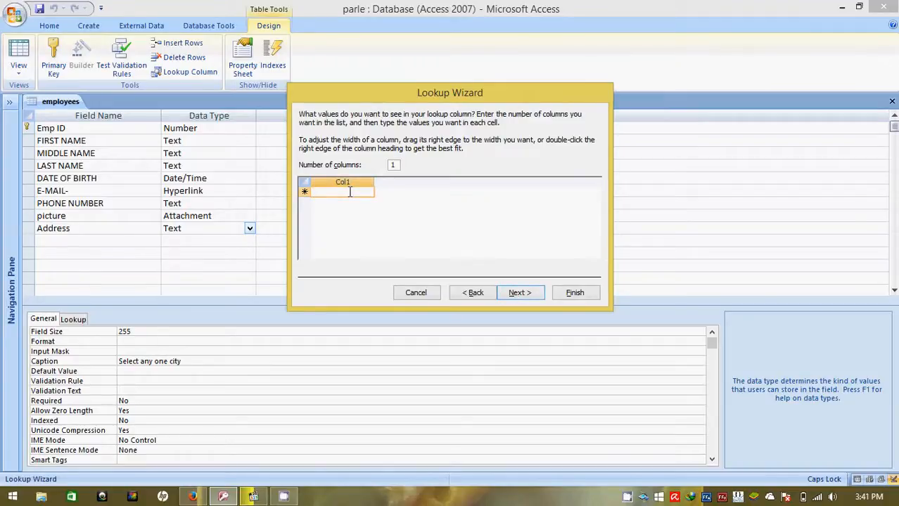
pyautogui.write('ALLA')
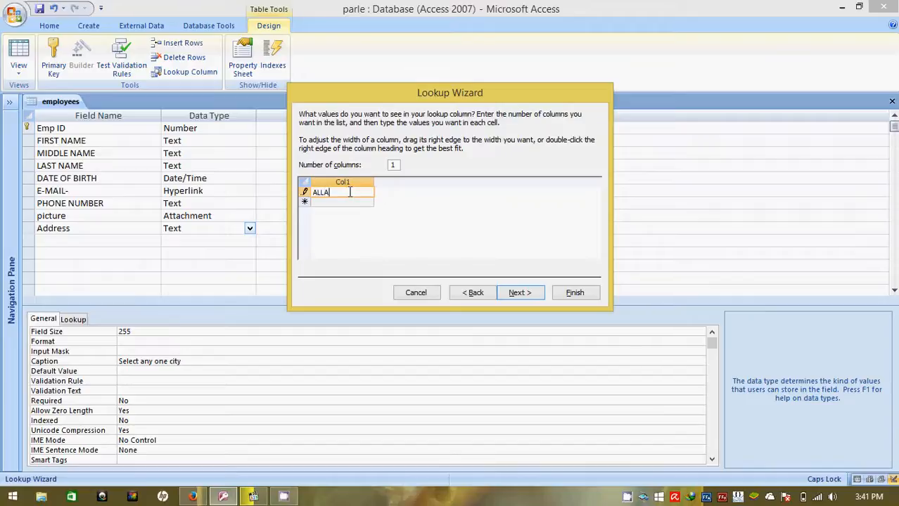
pyautogui.write('HABAD')
pyautogui.press('Return')
pyautogui.write('RAEB')
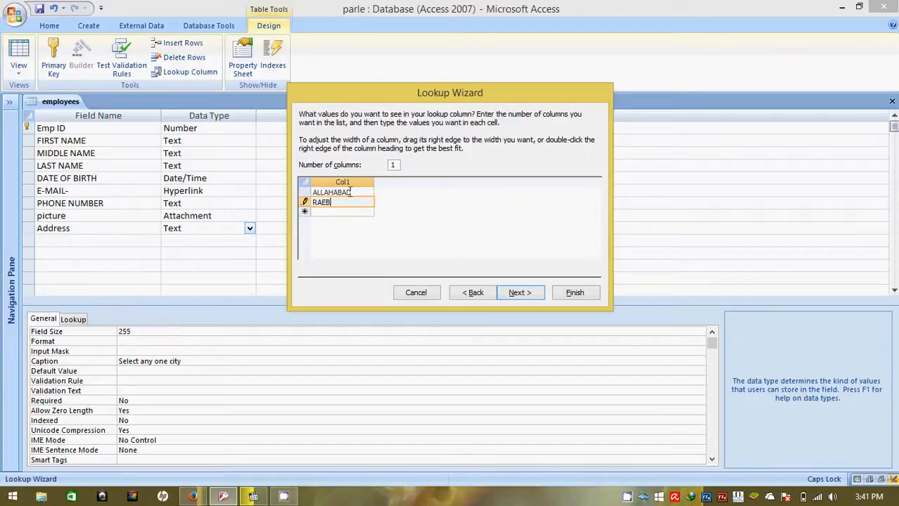
pyautogui.write('ARELI')
pyautogui.press('Return')
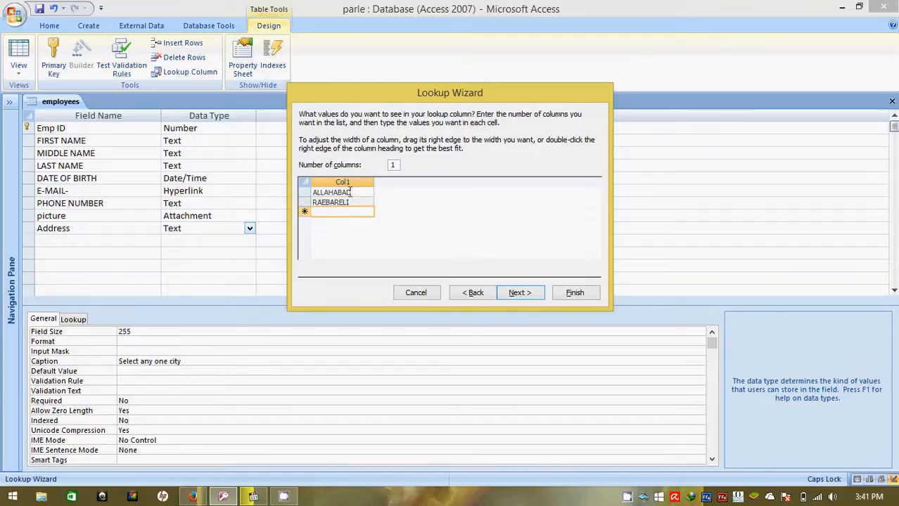
pyautogui.write('LUCKNO')
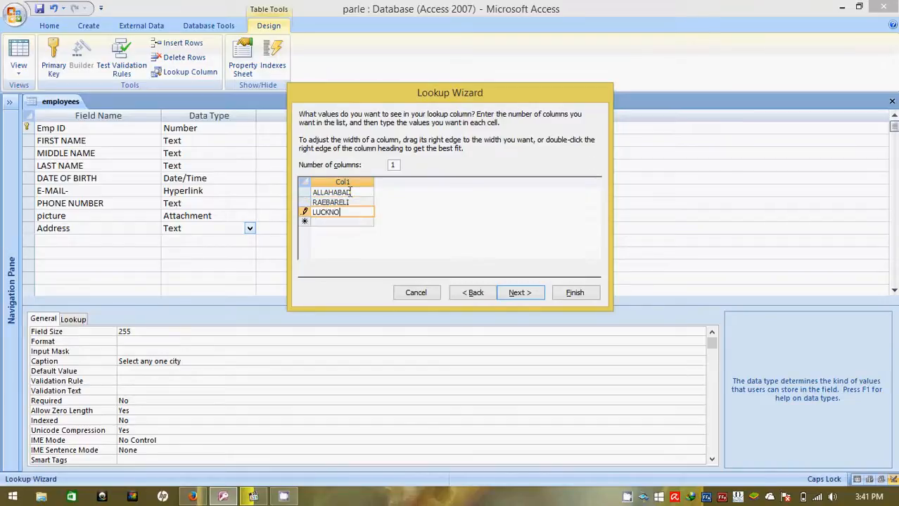
pyautogui.write('W')
pyautogui.press('Return')
pyautogui.write('B')
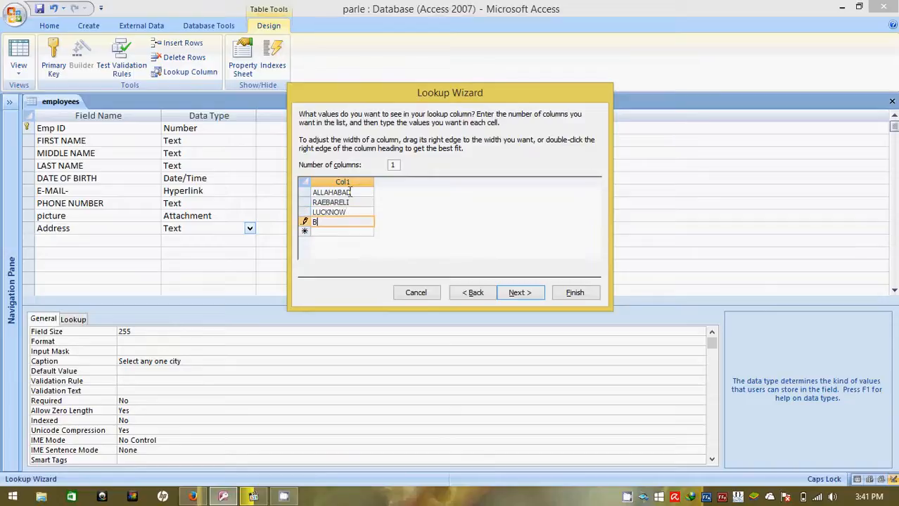
pyautogui.write('IKANER')
pyautogui.press('Return')
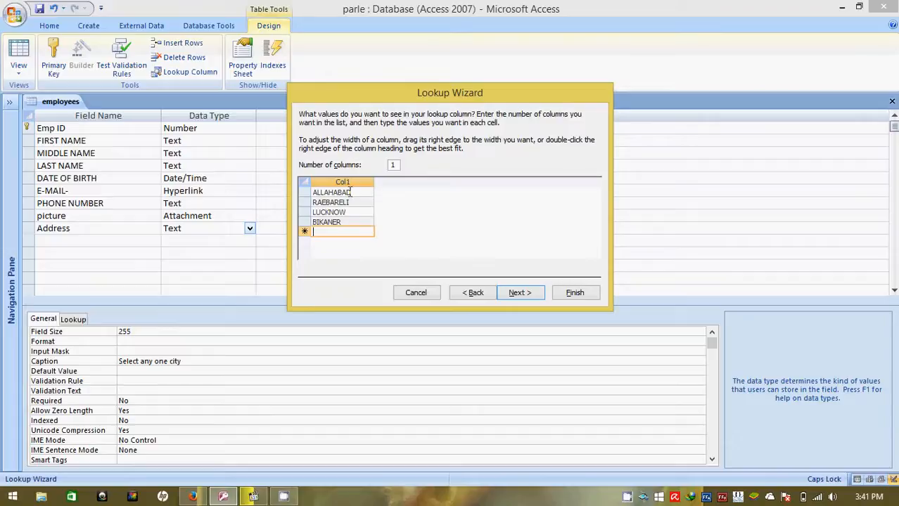
pyautogui.write('JAIPUR')
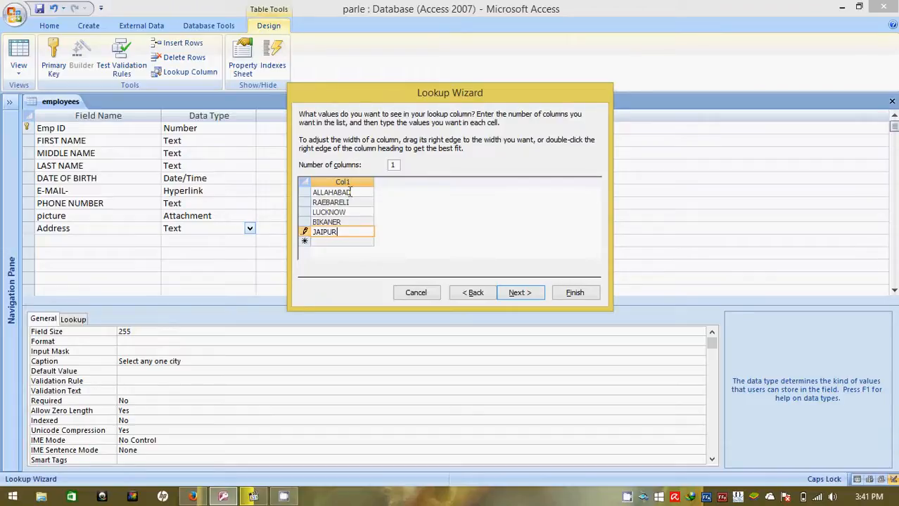
pyautogui.press('Return')
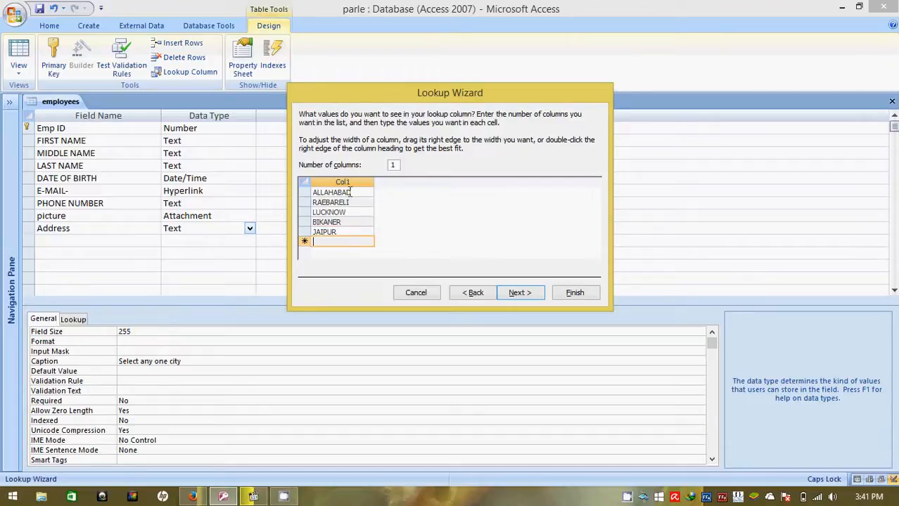
pyautogui.write('AJMER')
pyautogui.click(518, 293)
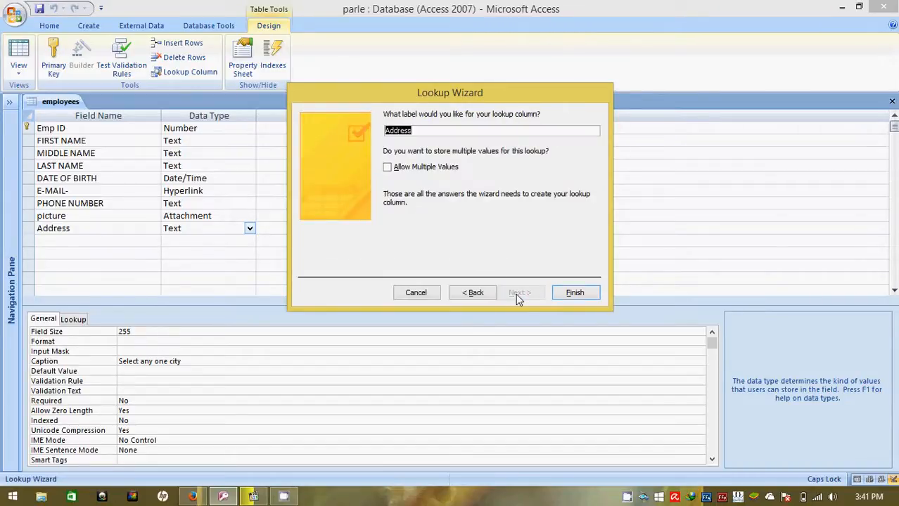
pyautogui.click(576, 293)
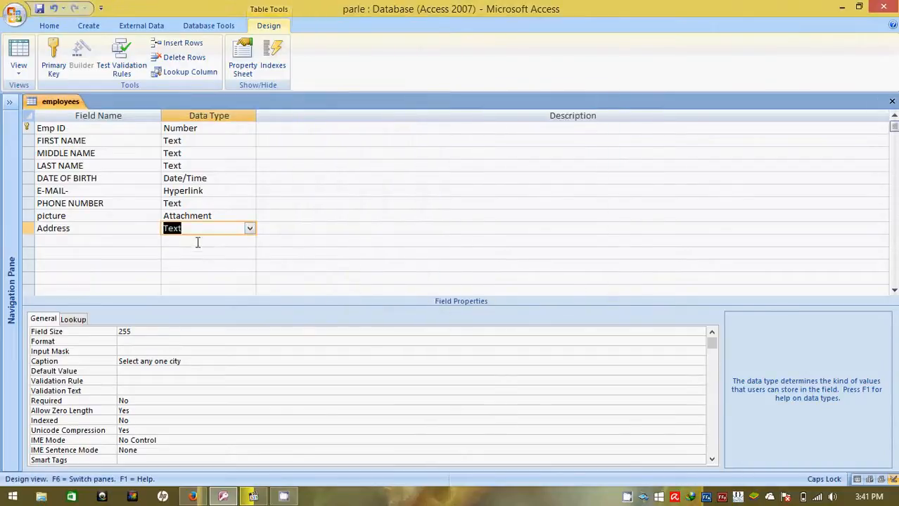
# - Reopen the employees table in Datasheet View and start a new record with Emp ID 5
pyautogui.click(9, 105)
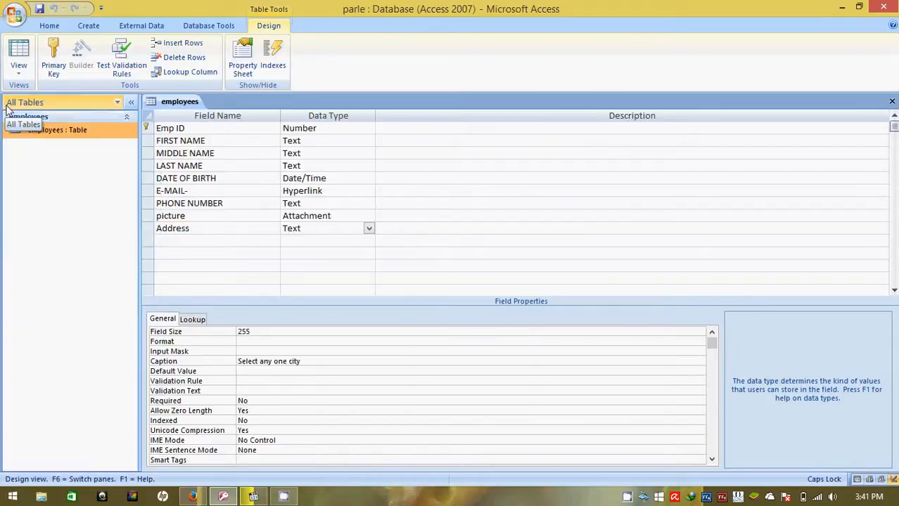
pyautogui.doubleClick(51, 129)
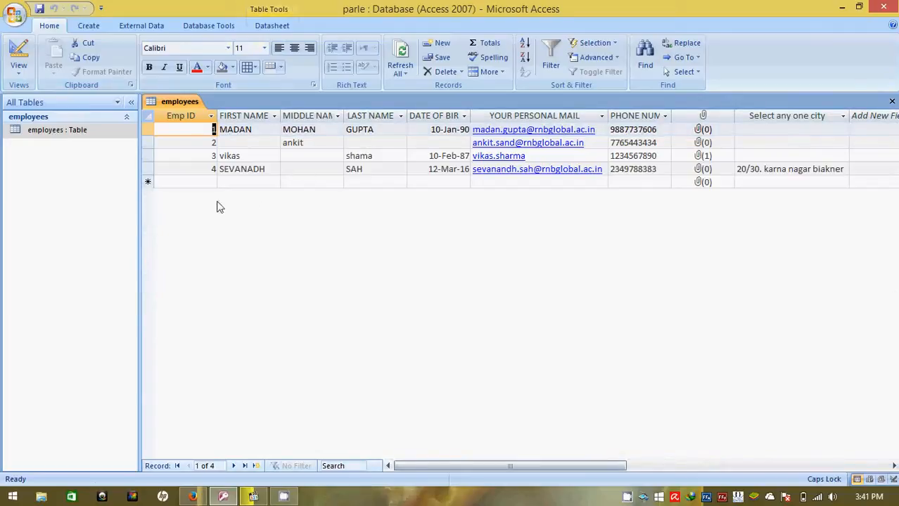
pyautogui.click(207, 181)
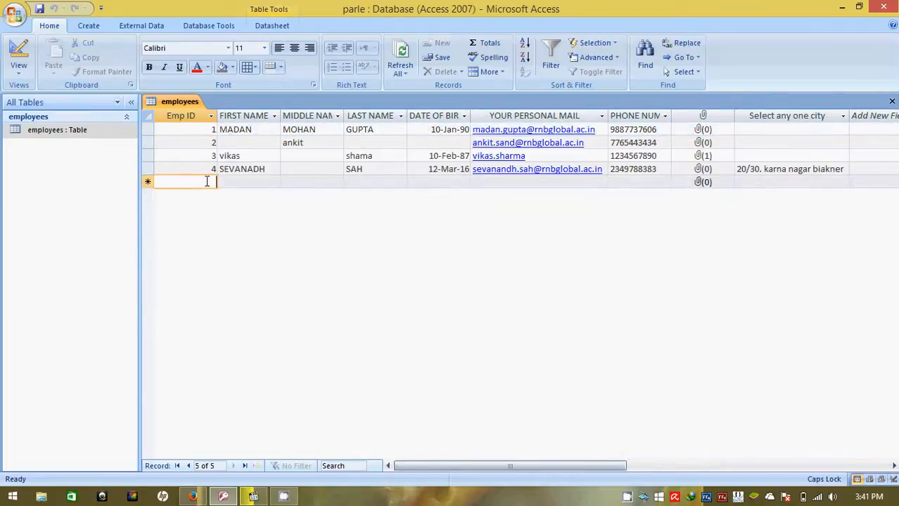
pyautogui.write('5')
pyautogui.press('Tab')
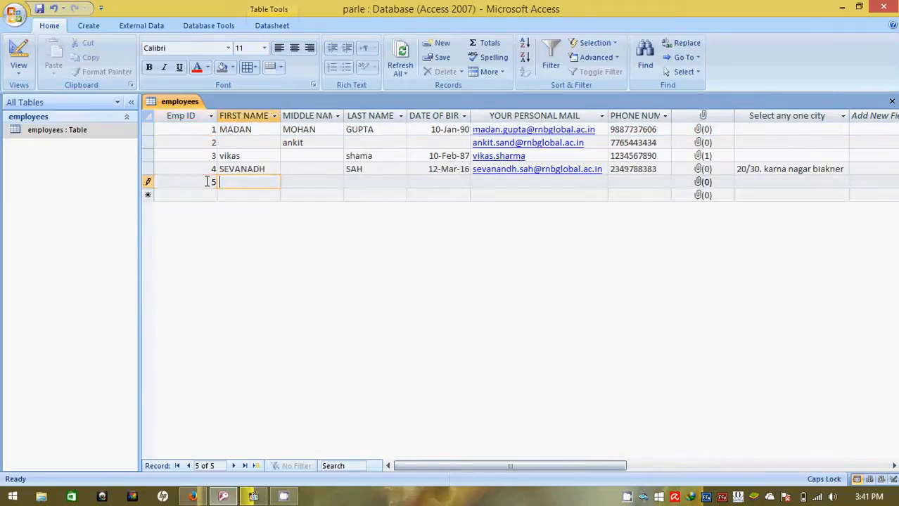
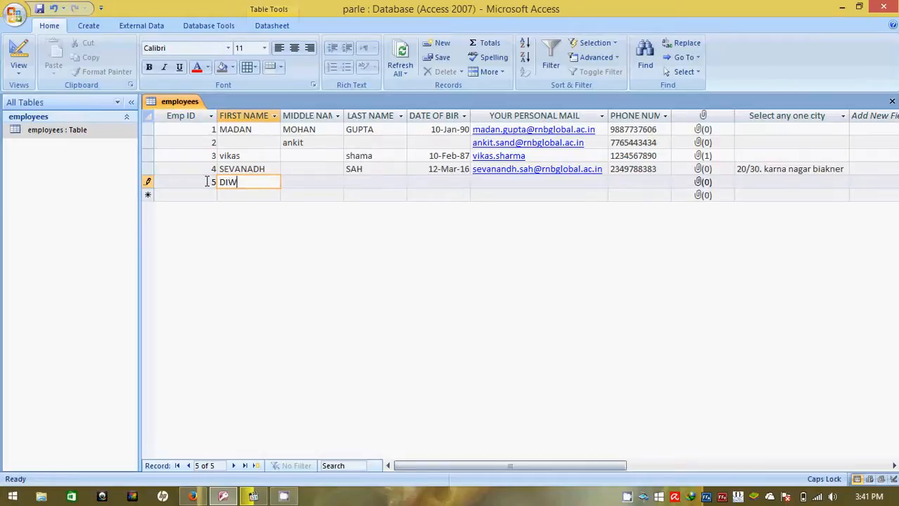
# - Enter the new employee's first name and last name, leaving the middle name blank
pyautogui.press('Tab')
pyautogui.press('Tab')
pyautogui.write('G')
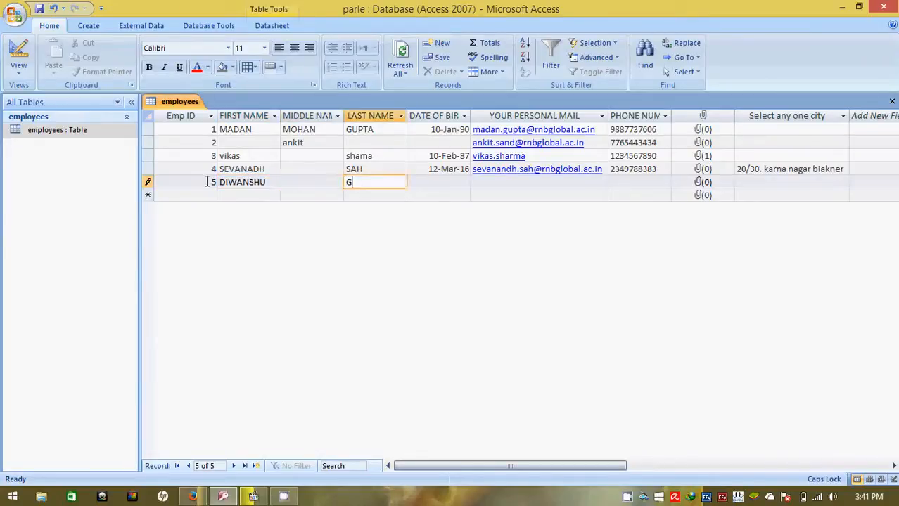
pyautogui.write('AUR')
pyautogui.press('Tab')
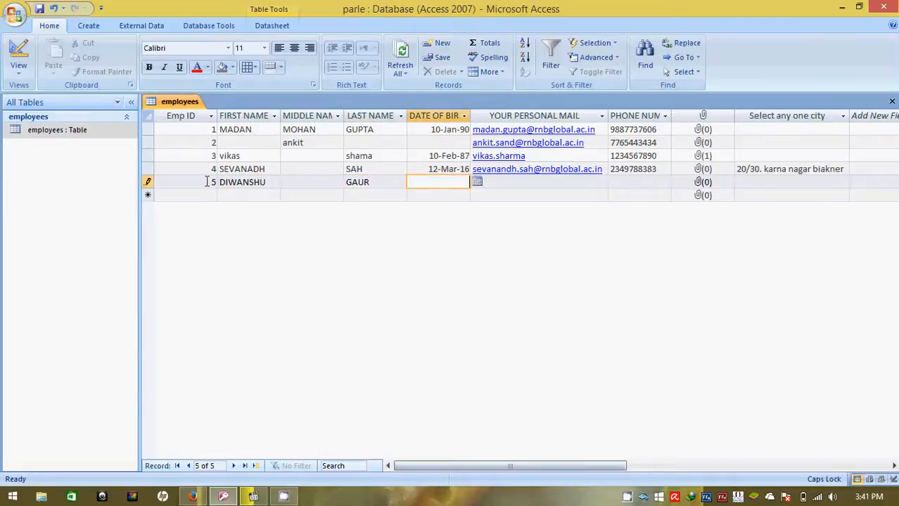
# - Enter the new employee's date of birth in day-month-year form with an abbreviated month name
pyautogui.press('capslock')
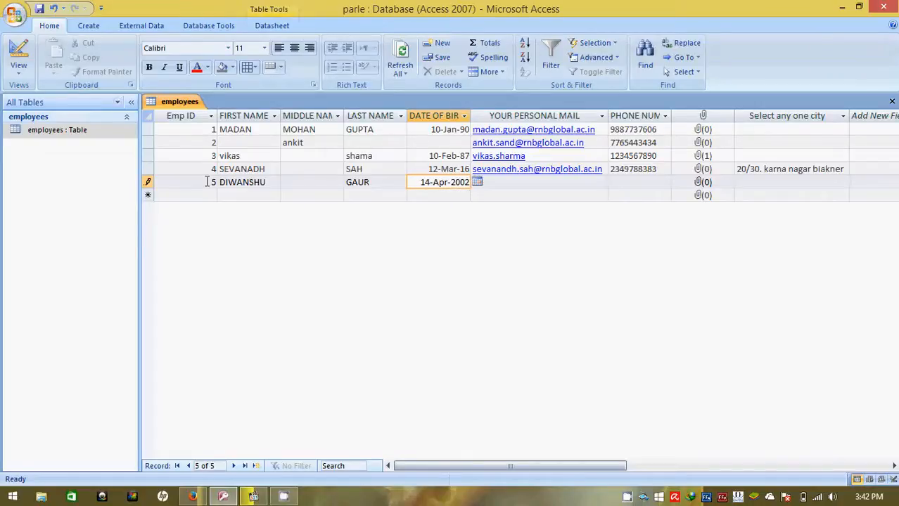
pyautogui.press('Tab')
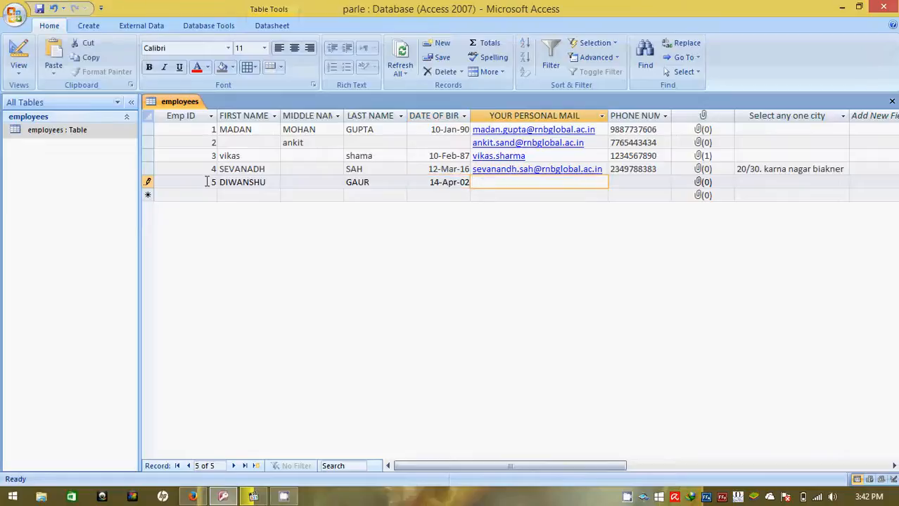
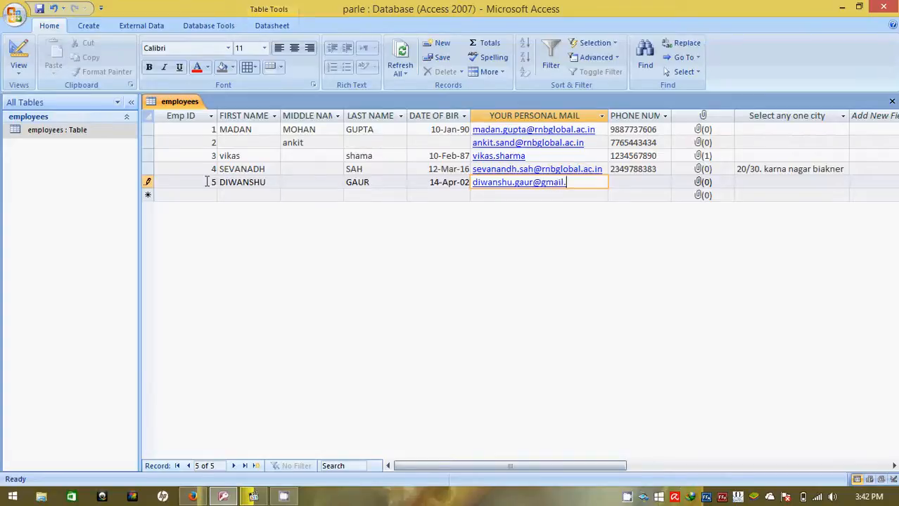
# - Fill in the new employee's personal e-mail address and phone number
pyautogui.press('Tab')
pyautogui.write('2121212212')
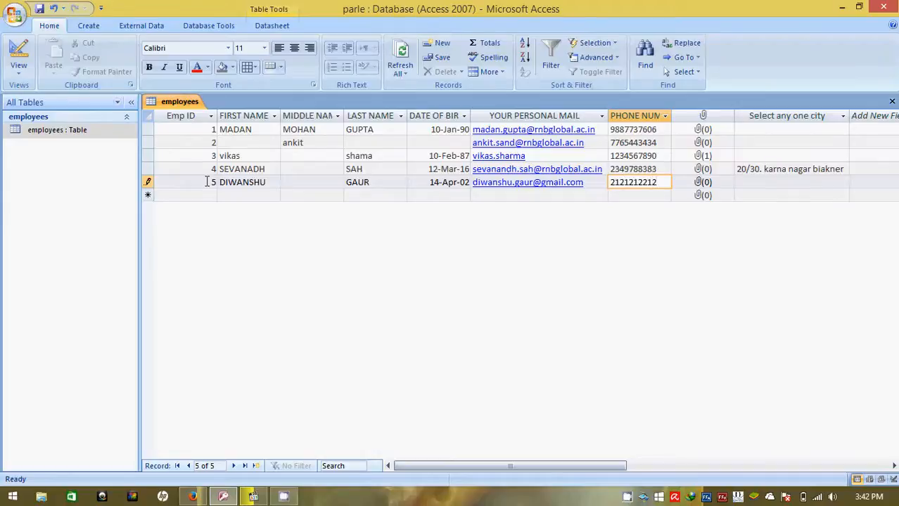
# - Leave the attachment field empty and choose LUCKNOW from the city lookup list for the new record
pyautogui.press('Tab')
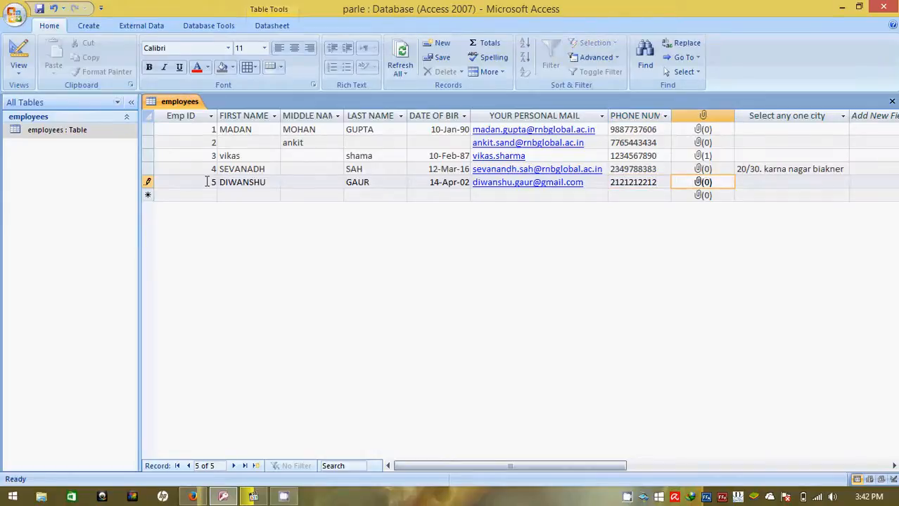
pyautogui.press('Tab')
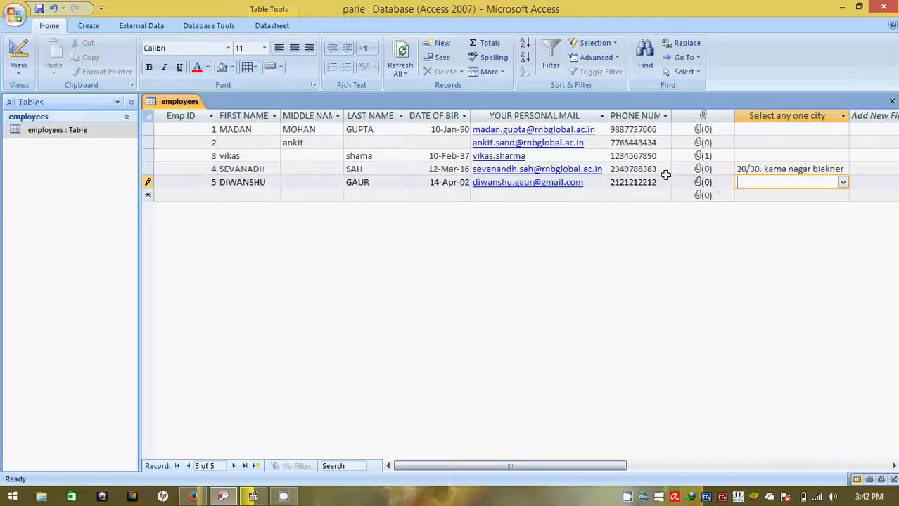
pyautogui.click(843, 185)
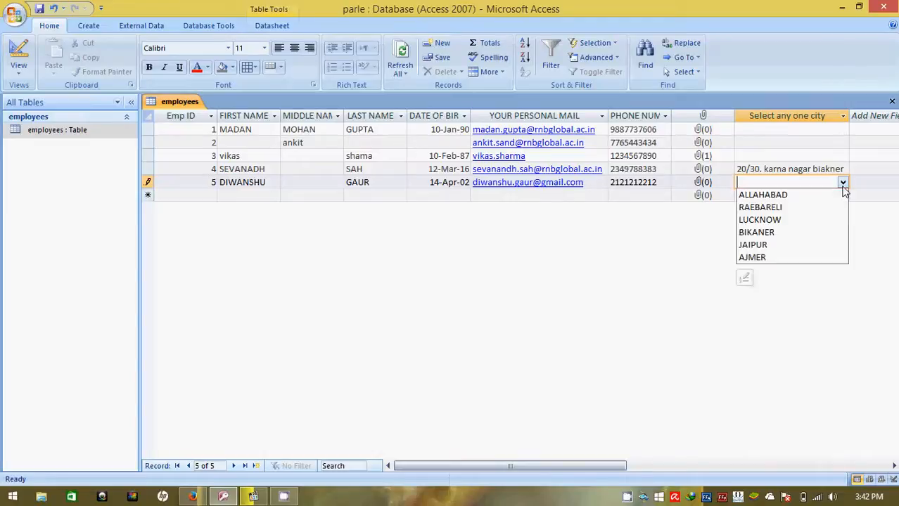
pyautogui.click(781, 220)
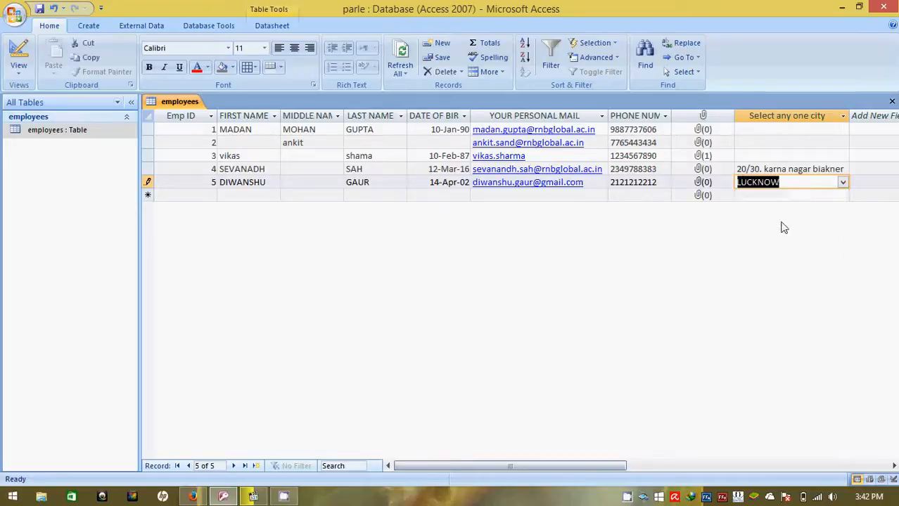
pyautogui.click(834, 182)
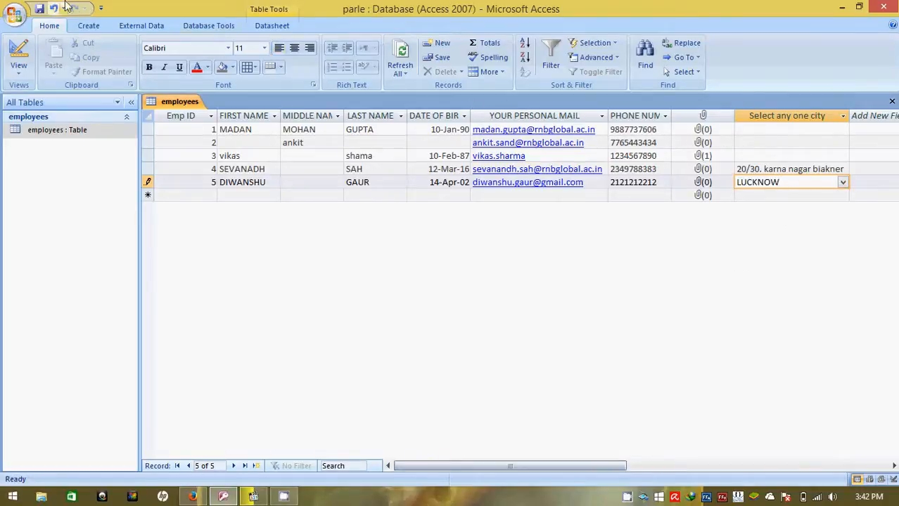
# - Save the new record and switch the employees table to Design View
pyautogui.click(39, 10)
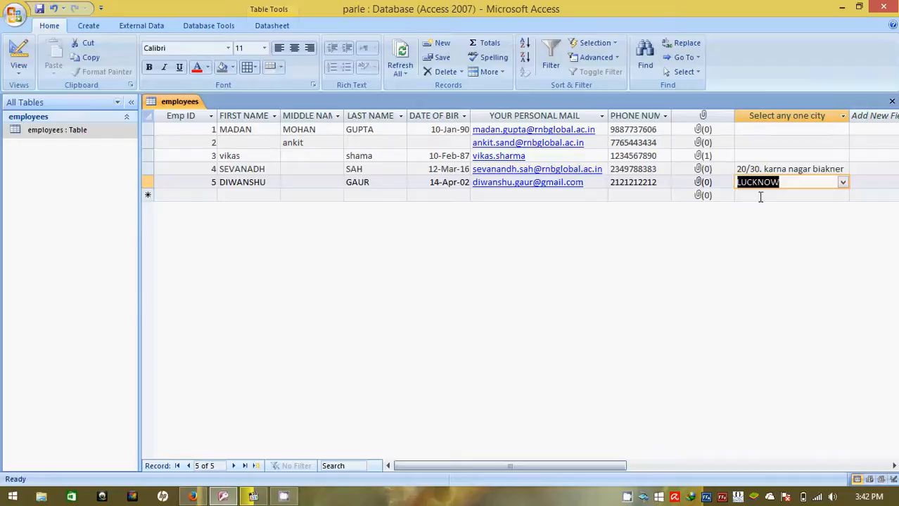
pyautogui.click(21, 79)
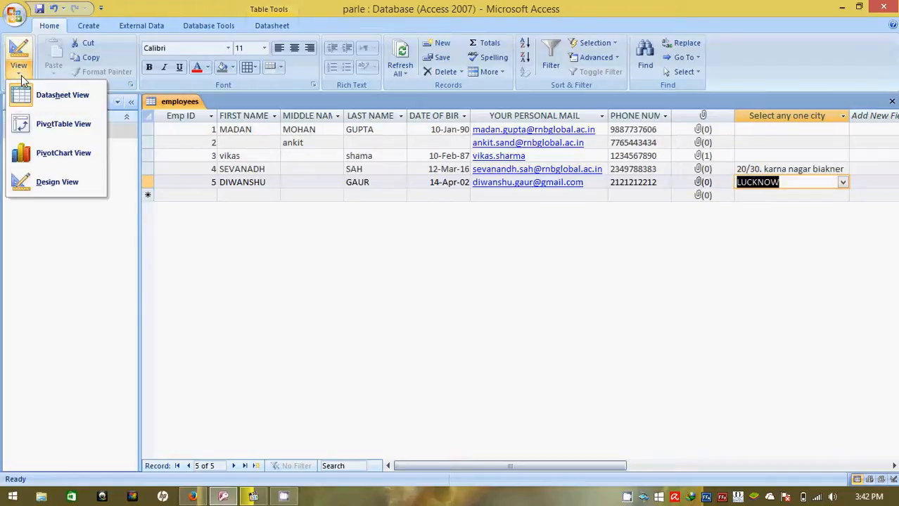
pyautogui.click(51, 183)
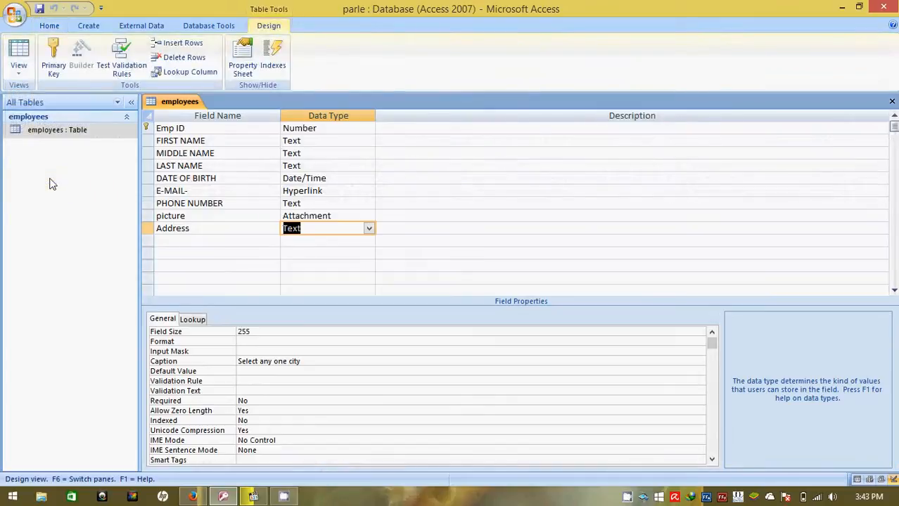
pyautogui.click(368, 228)
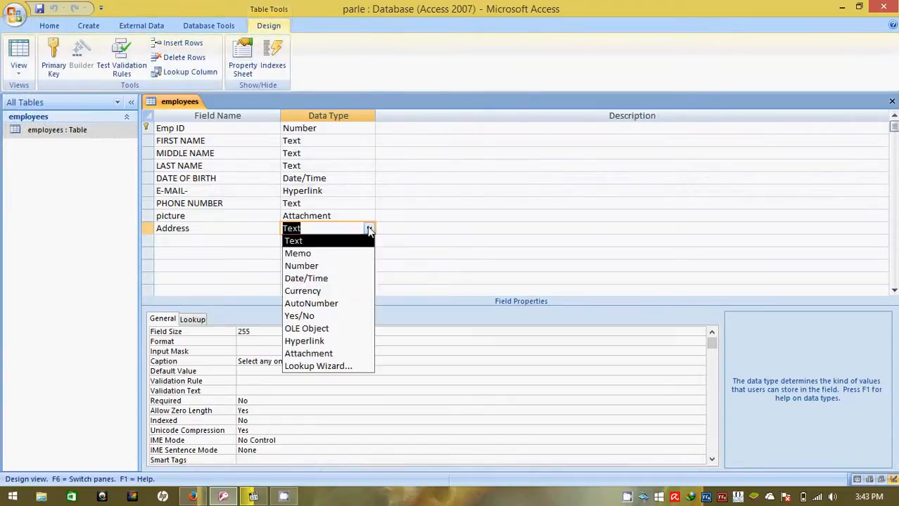
pyautogui.click(314, 367)
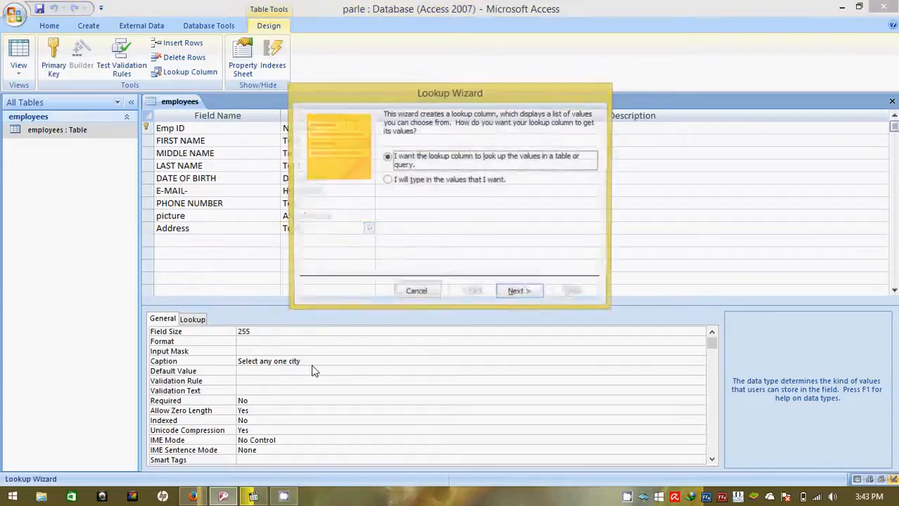
pyautogui.click(413, 182)
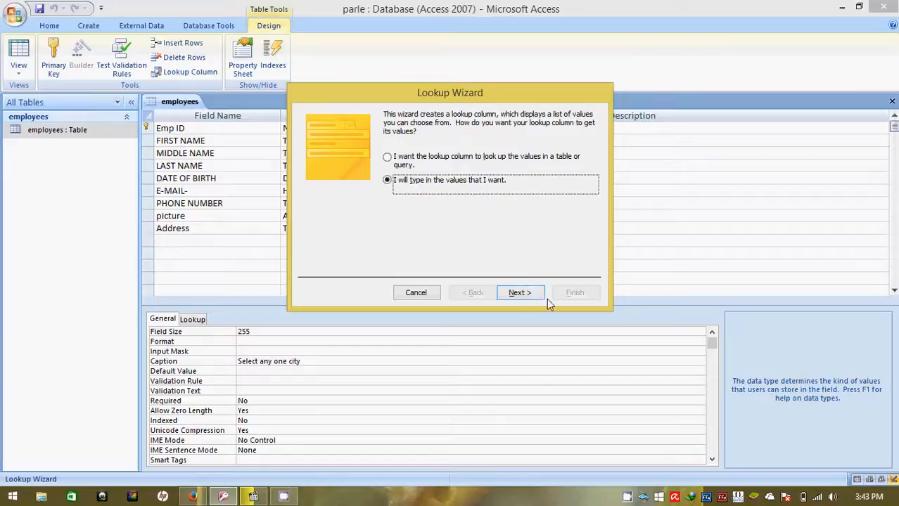
pyautogui.click(418, 292)
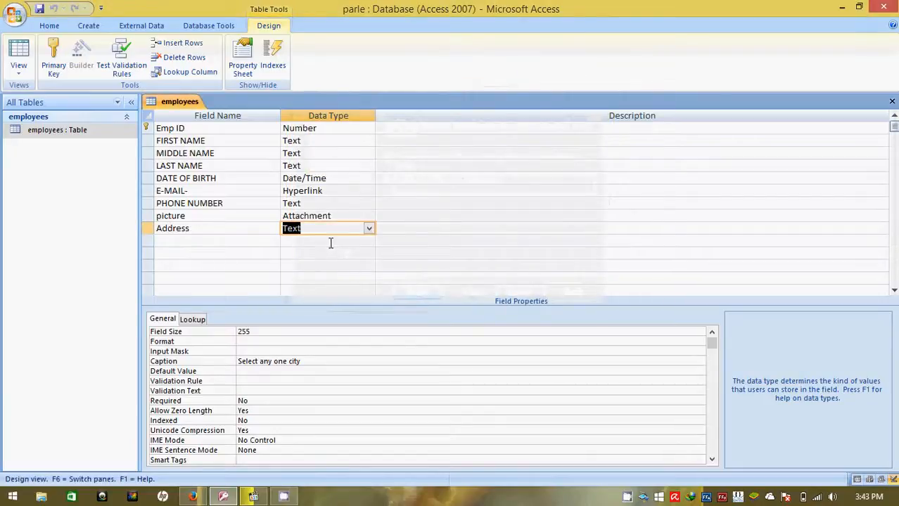
# - Add "neemrana" to the end of the Address field's lookup Row Source and save the table design
pyautogui.click(200, 321)
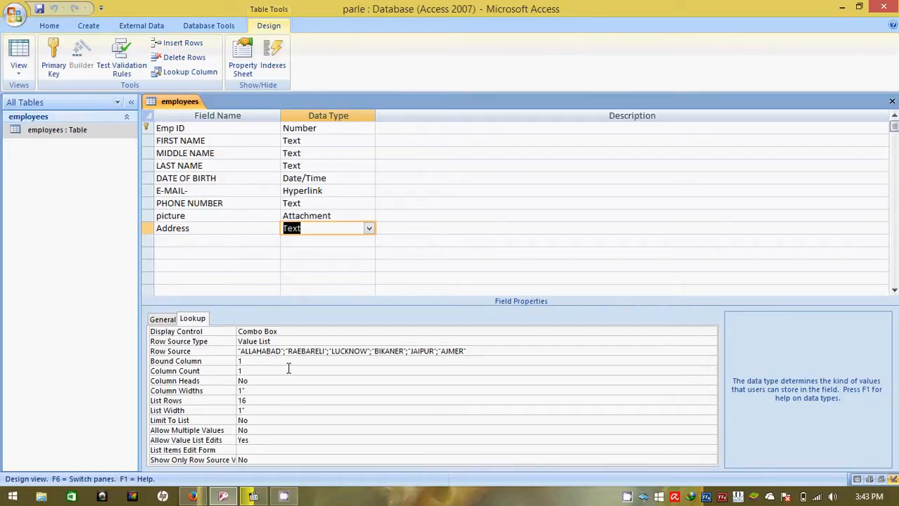
pyautogui.click(476, 353)
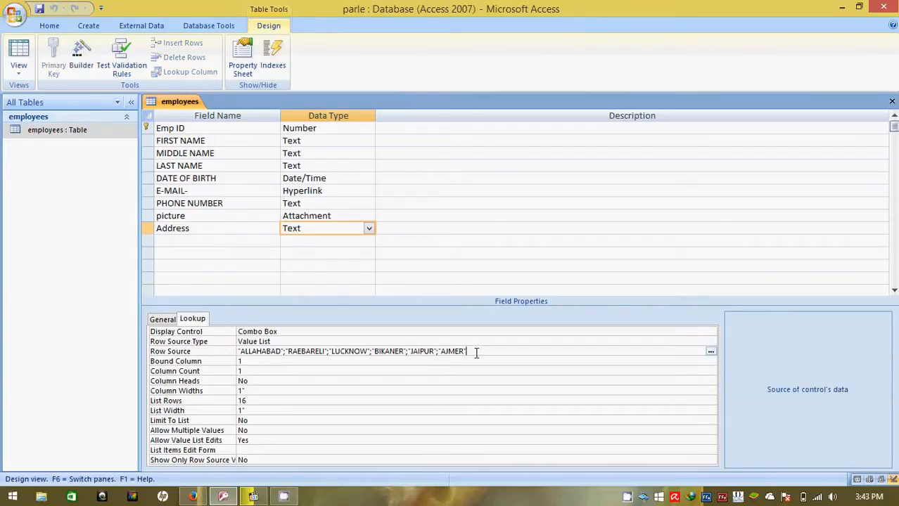
pyautogui.write(';"neemrana')
pyautogui.click(39, 9)
# - Choose neemrana as the city for Emp ID 5 in the employees datasheet, and replace that entry with "s"
pyautogui.doubleClick(45, 132)
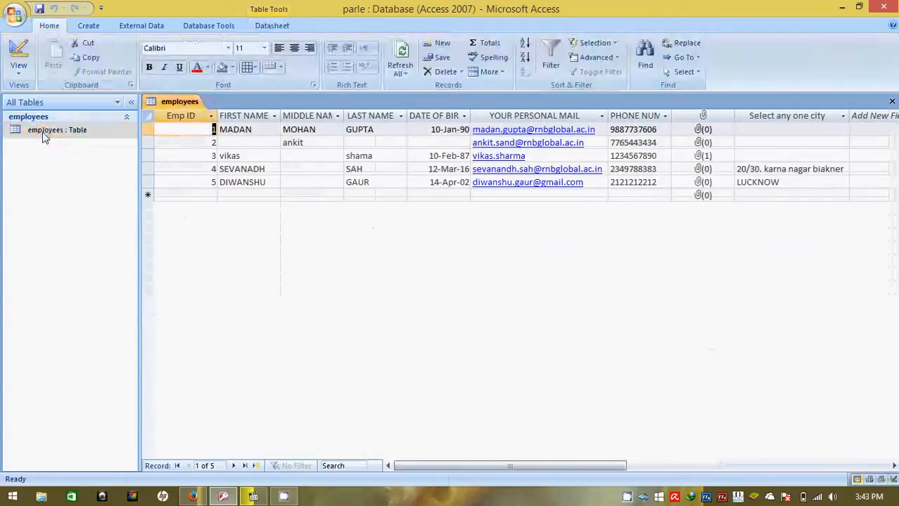
pyautogui.click(780, 182)
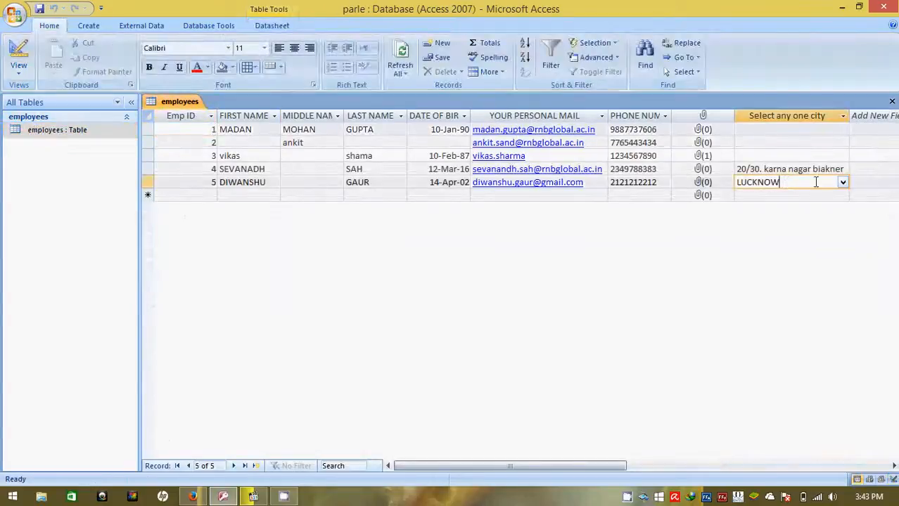
pyautogui.click(844, 182)
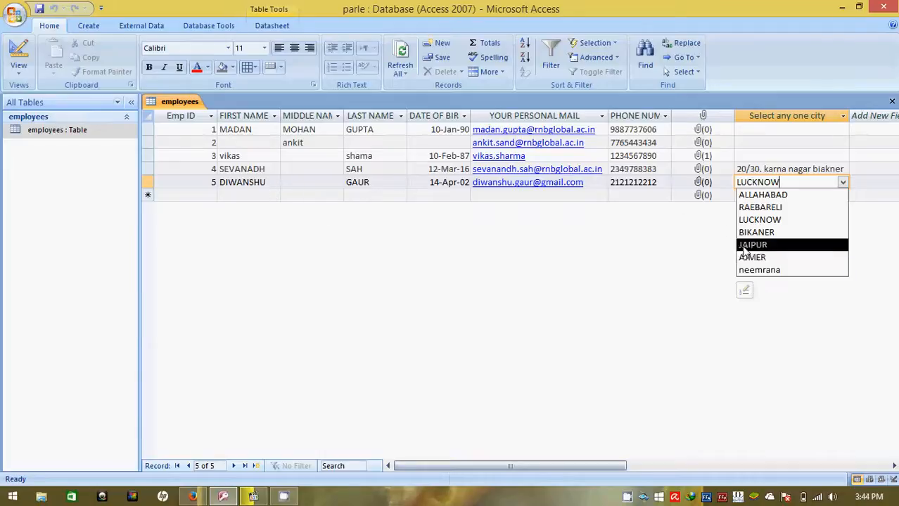
pyautogui.click(754, 270)
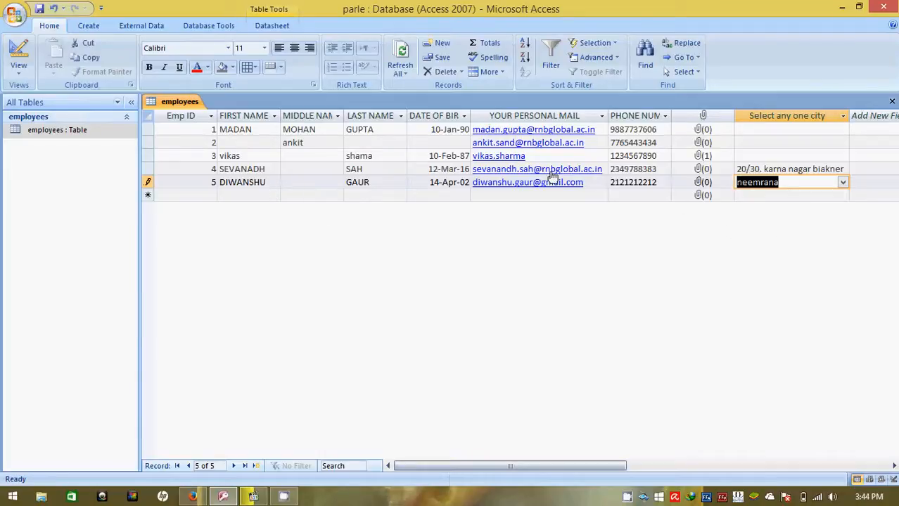
pyautogui.write('s')
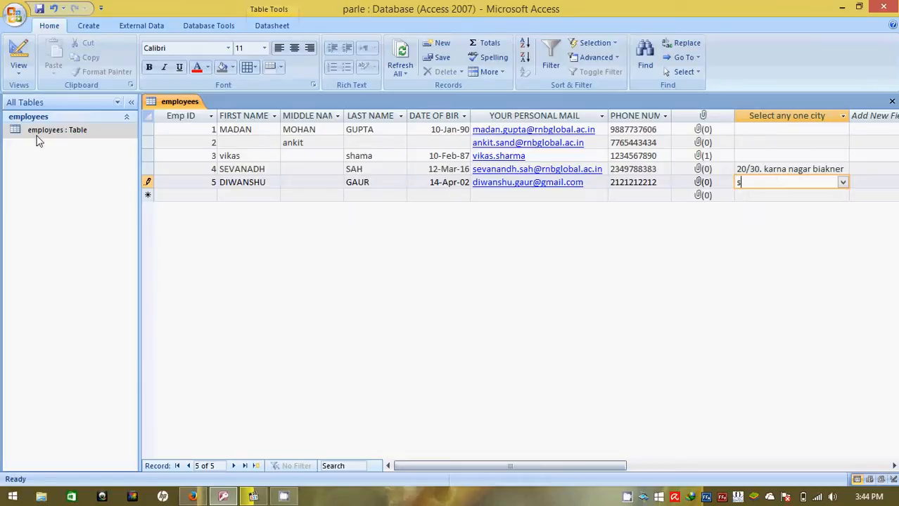
# - Switch the employees table to Design View and examine the Address field's data type choices and lookup properties
pyautogui.click(19, 67)
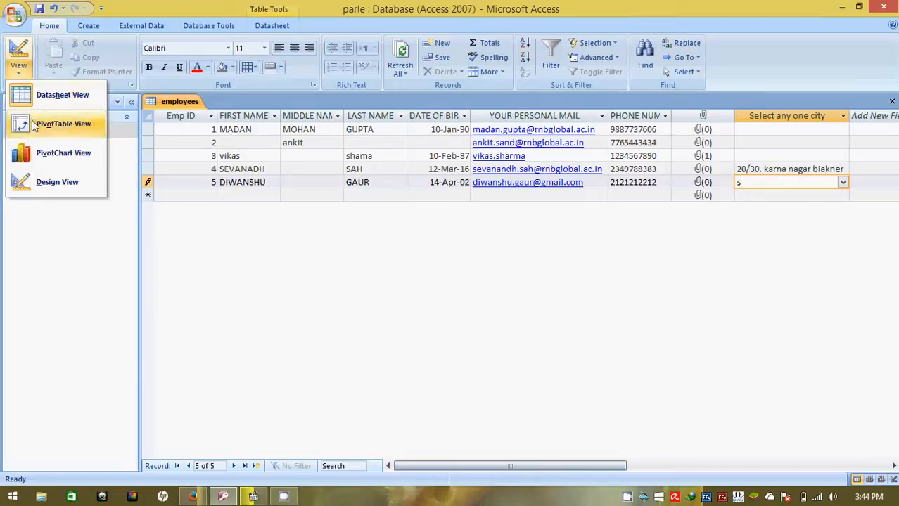
pyautogui.click(57, 182)
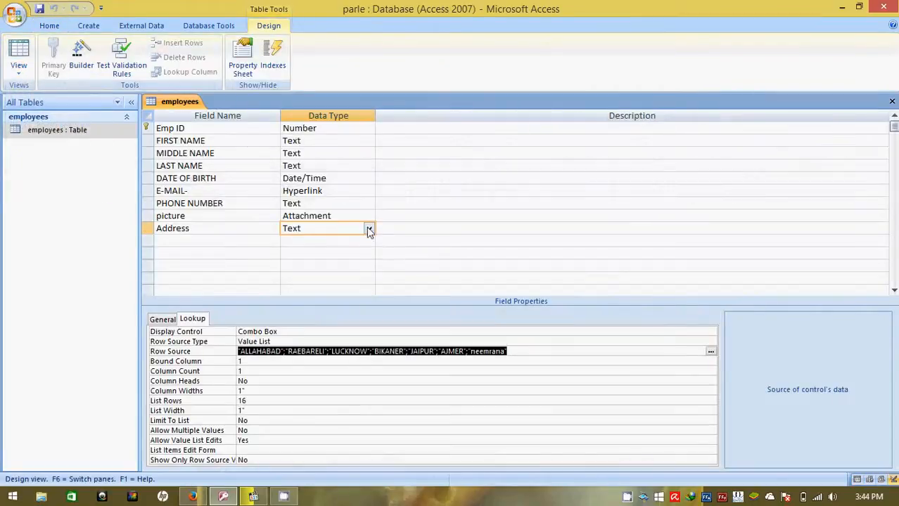
pyautogui.click(369, 228)
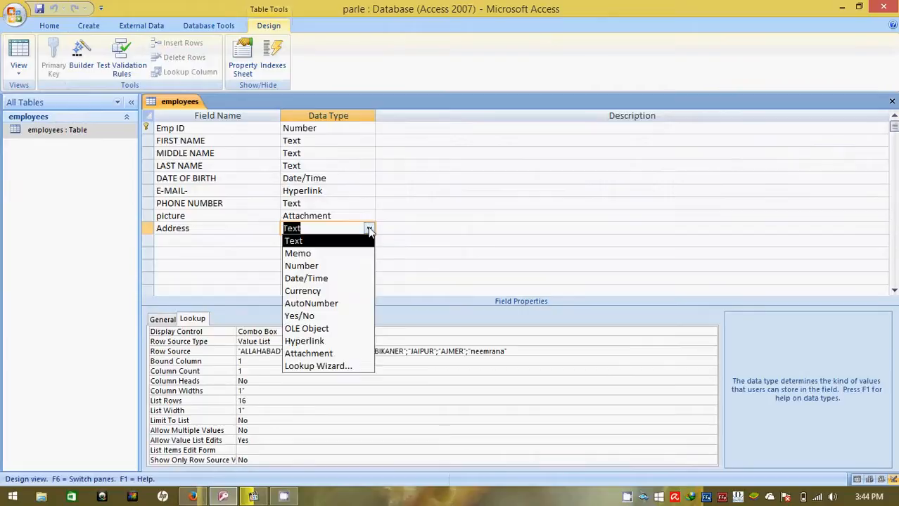
pyautogui.click(317, 231)
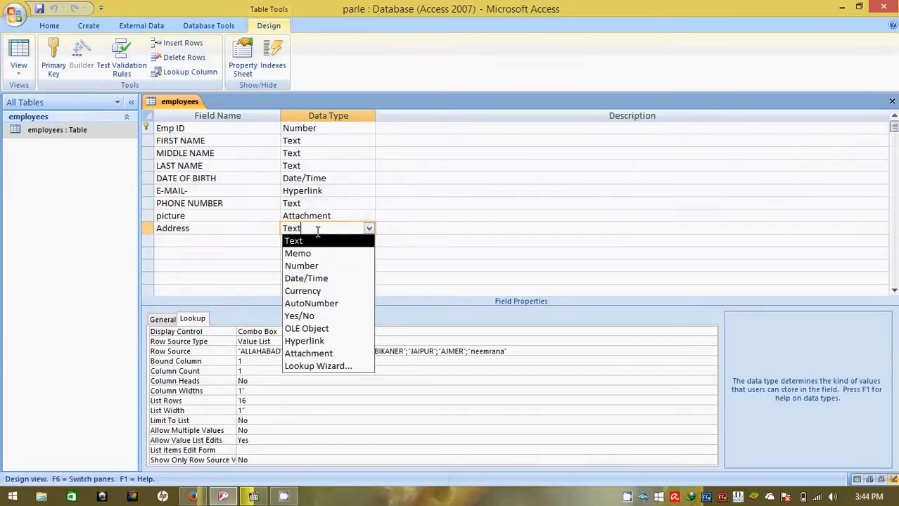
pyautogui.click(197, 320)
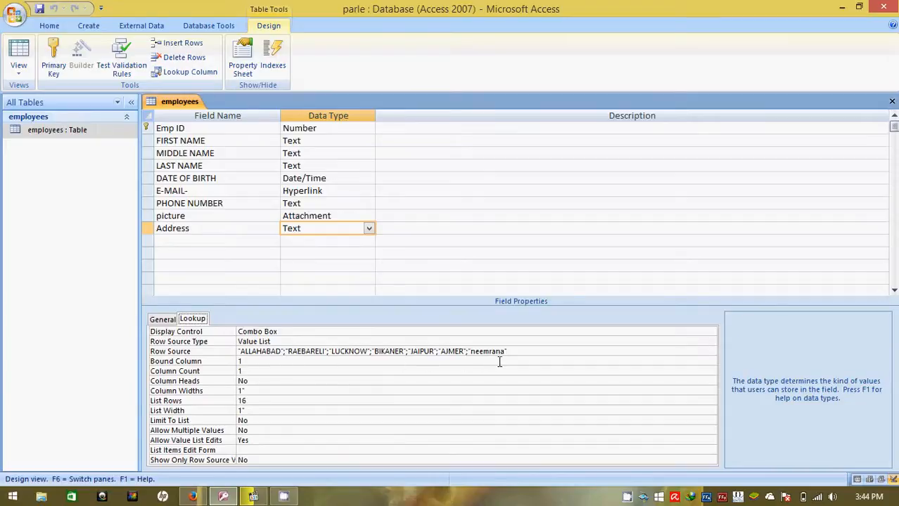
# - Open the employees table in Datasheet View and sort the records by FIRST NAME from A to Z
pyautogui.doubleClick(35, 135)
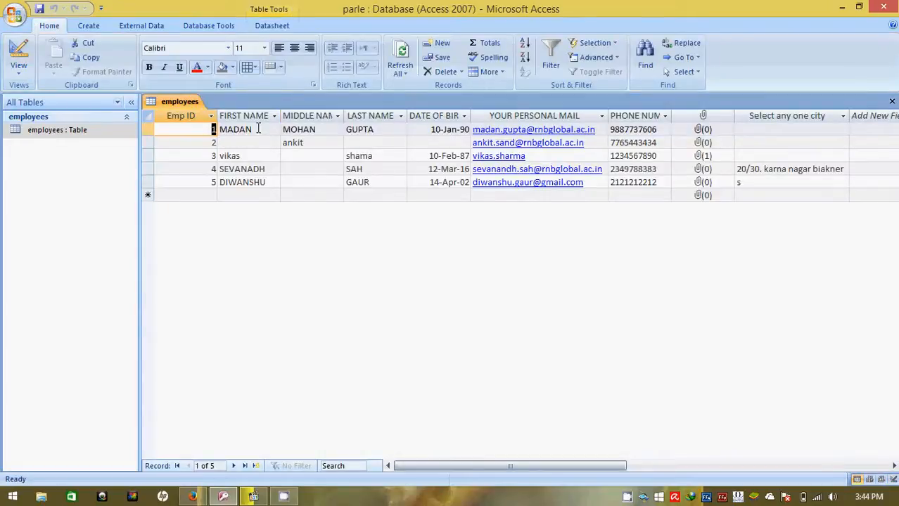
pyautogui.click(261, 128)
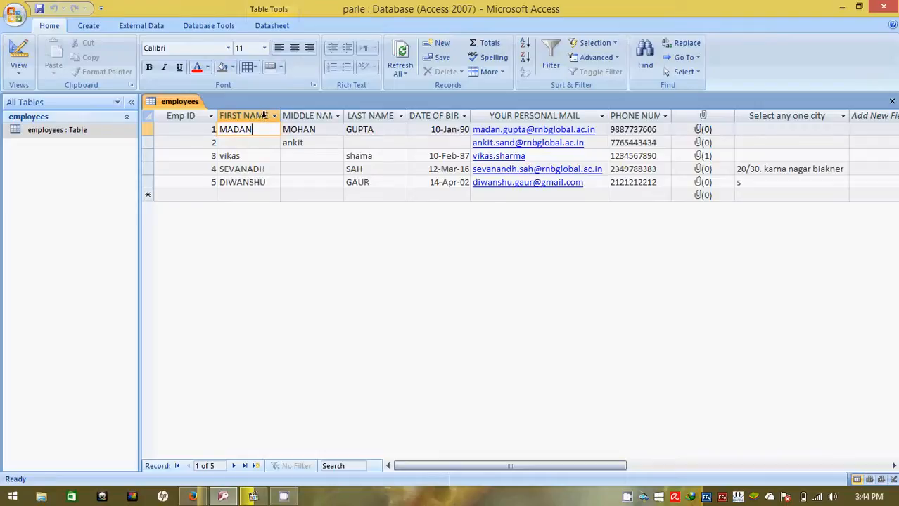
pyautogui.click(275, 116)
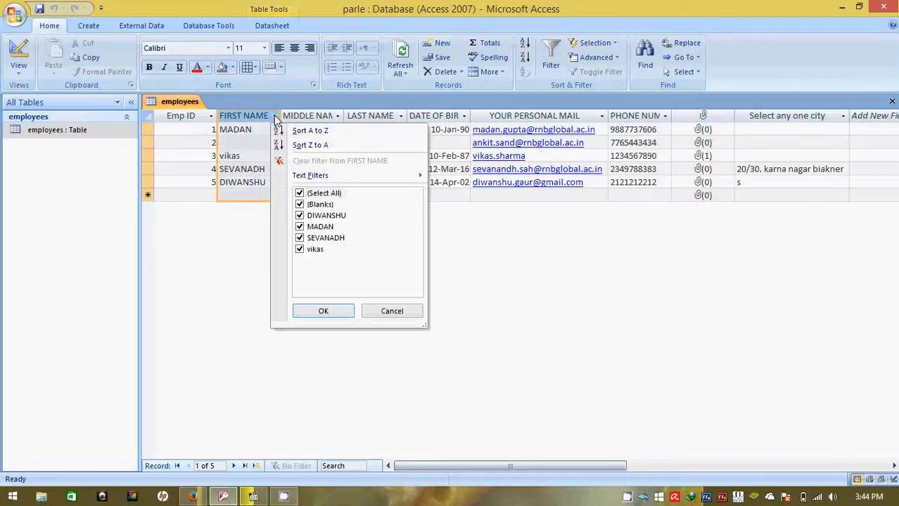
pyautogui.click(314, 132)
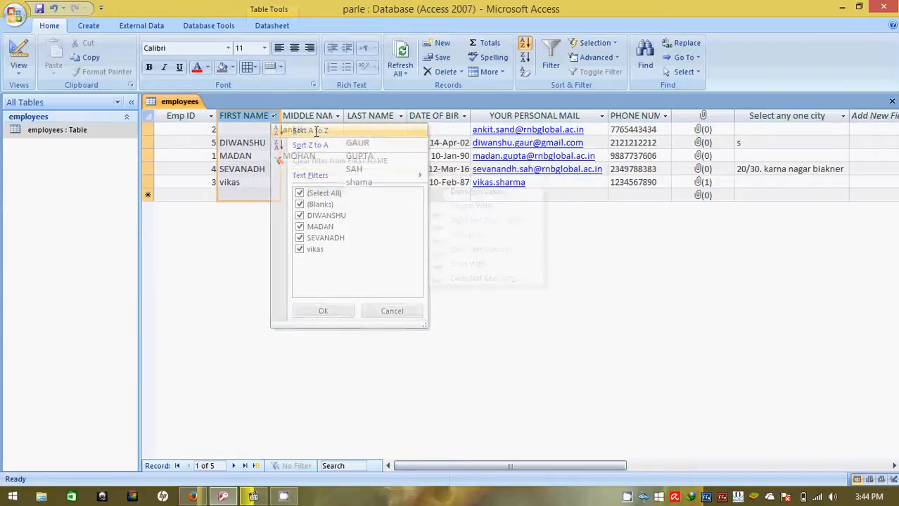
# - Reverse the FIRST NAME sort so the employee records run from Z to A
pyautogui.click(273, 116)
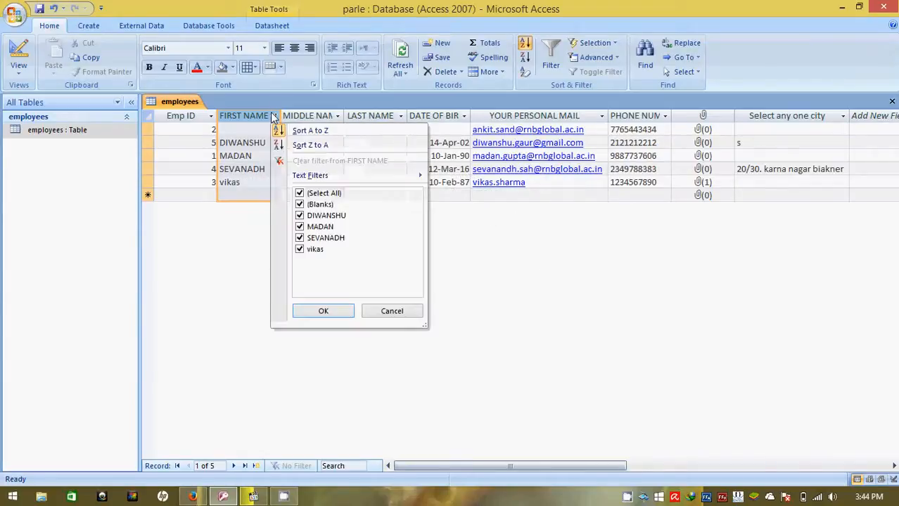
pyautogui.click(342, 237)
pyautogui.click(309, 145)
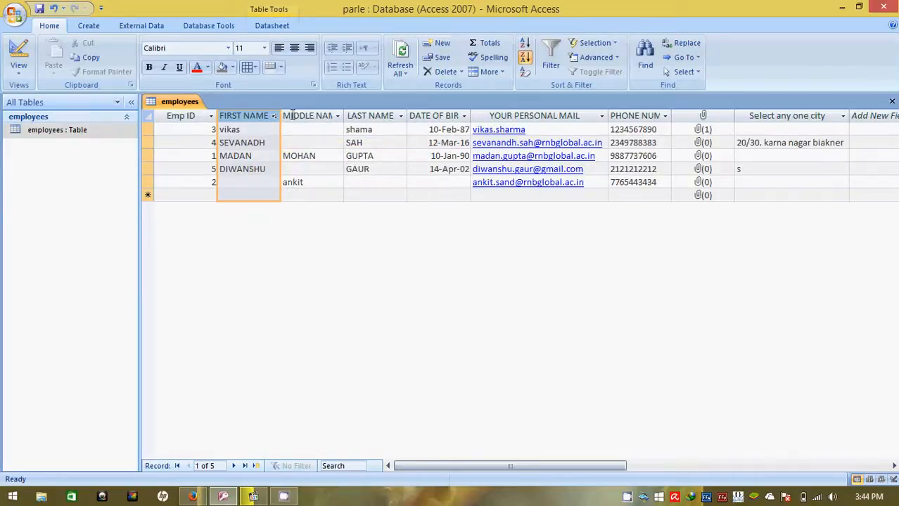
pyautogui.click(502, 74)
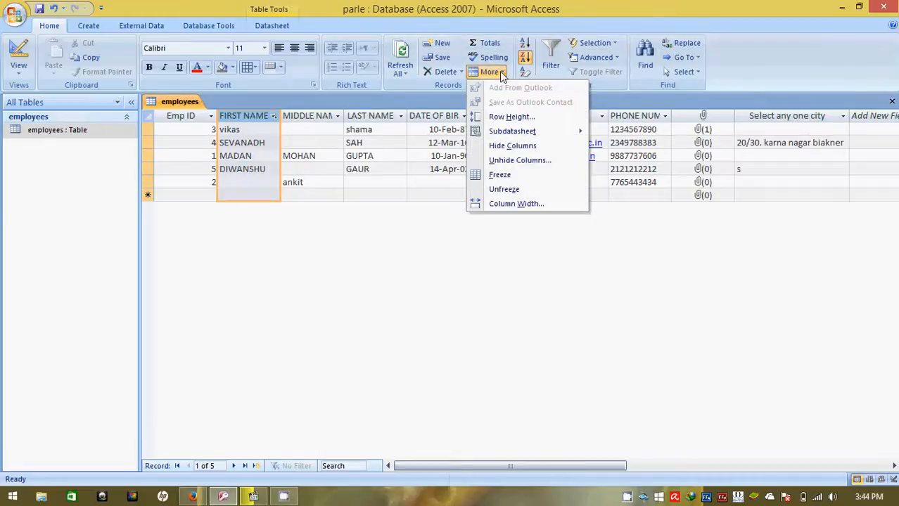
pyautogui.click(551, 67)
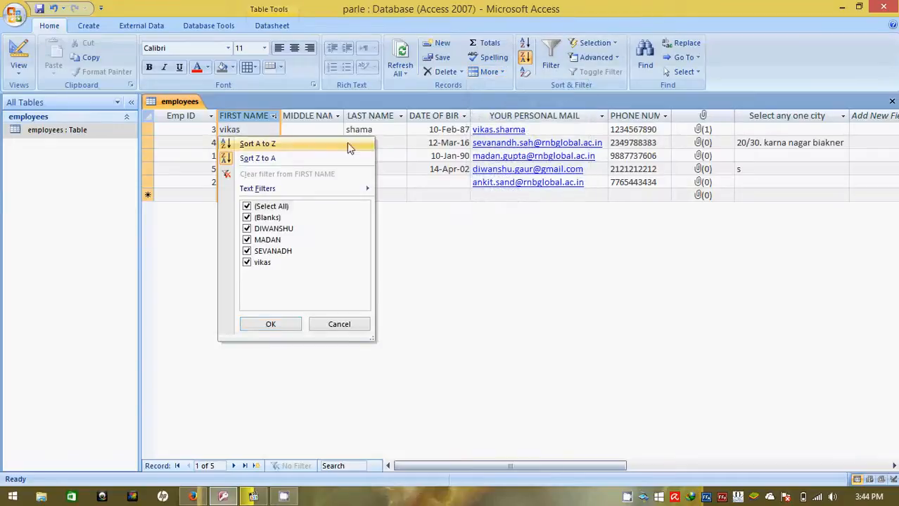
pyautogui.click(284, 329)
pyautogui.click(612, 57)
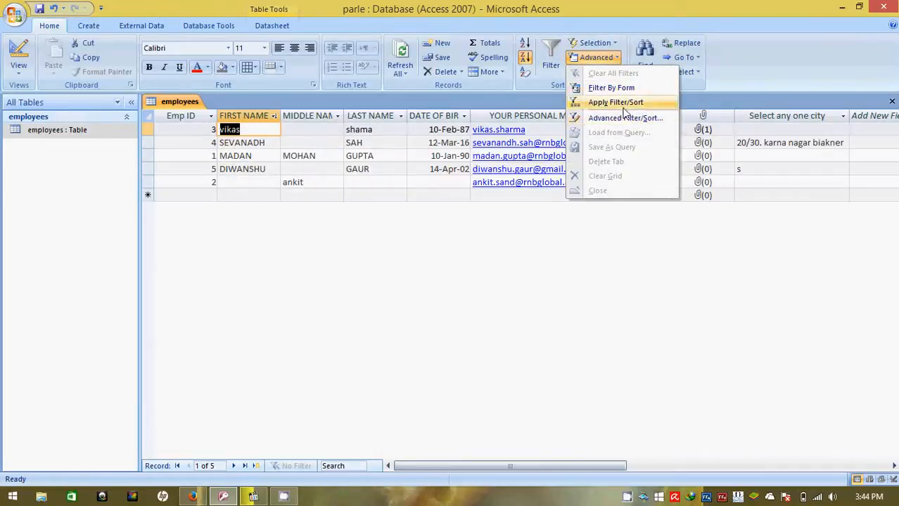
pyautogui.click(541, 89)
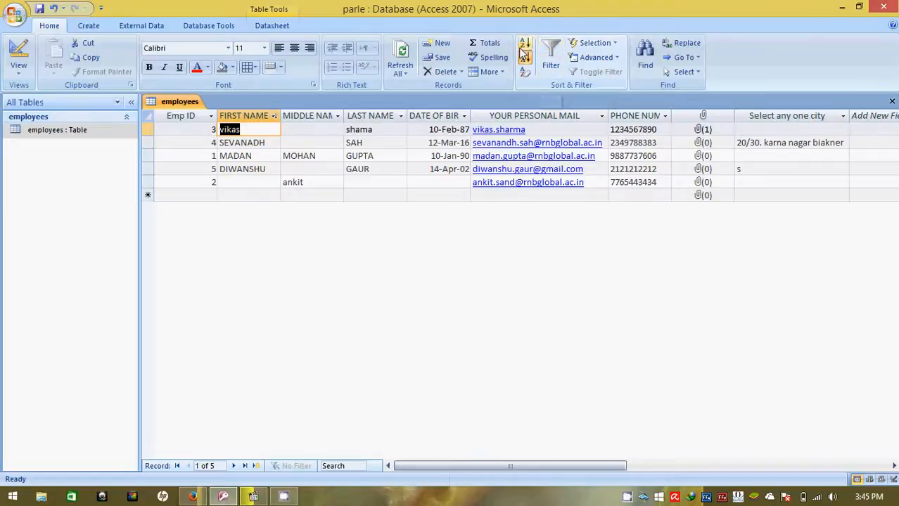
# - Clear the FIRST NAME sort and sort the employee records by Emp ID in descending order
pyautogui.click(528, 74)
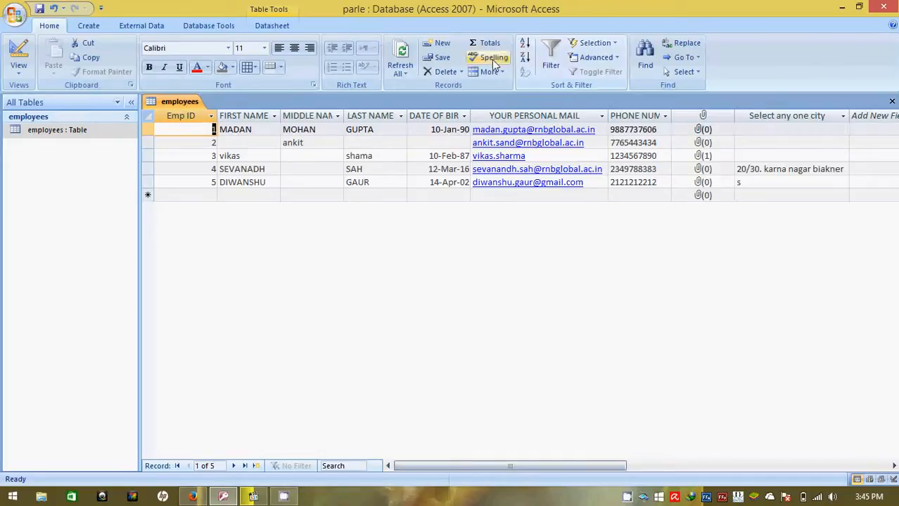
pyautogui.click(524, 59)
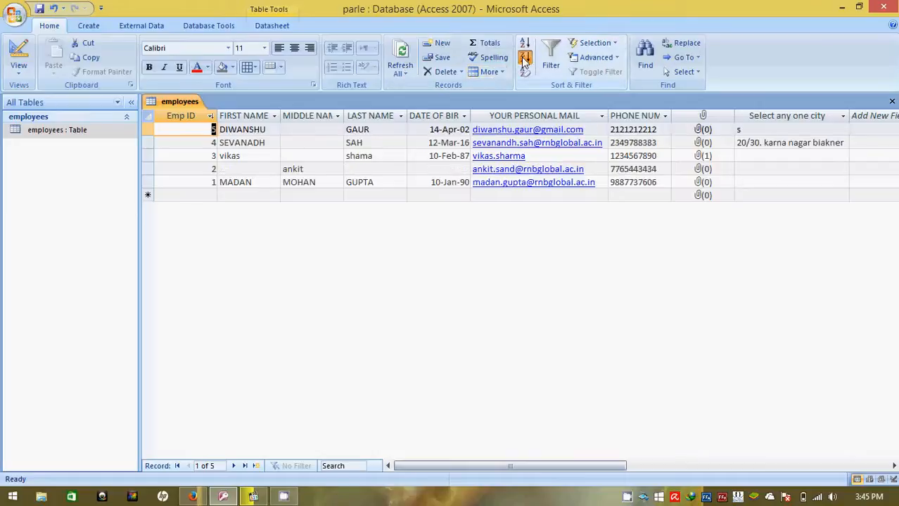
# - Sort the records by FIRST NAME from A to Z using the column's filter options, and clear all sorts
pyautogui.click(258, 117)
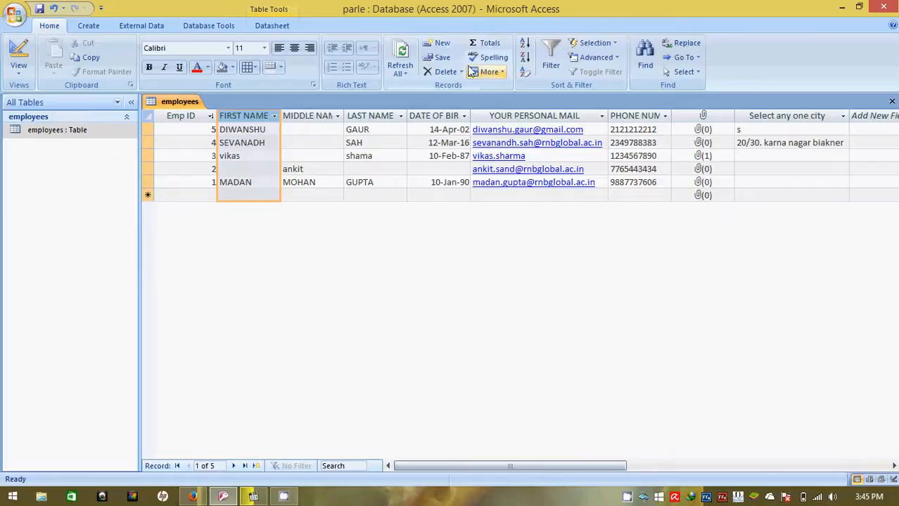
pyautogui.click(549, 62)
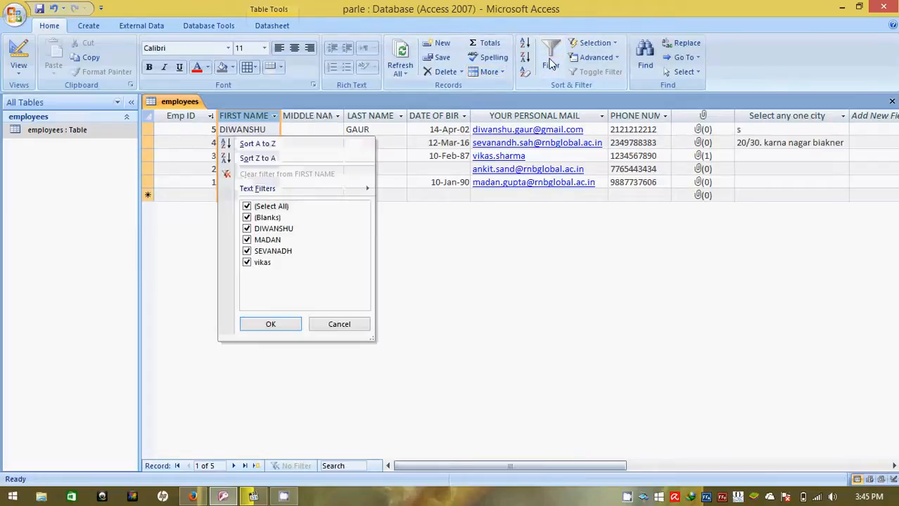
pyautogui.click(286, 144)
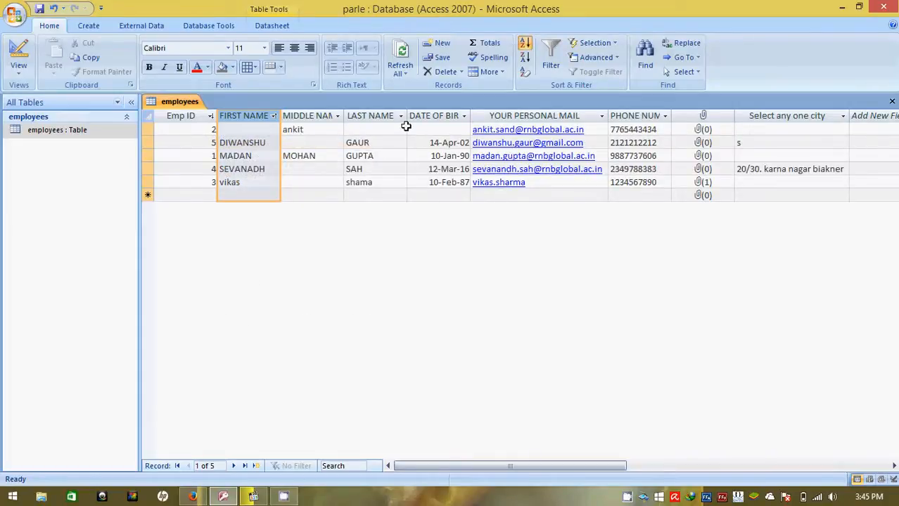
pyautogui.click(526, 74)
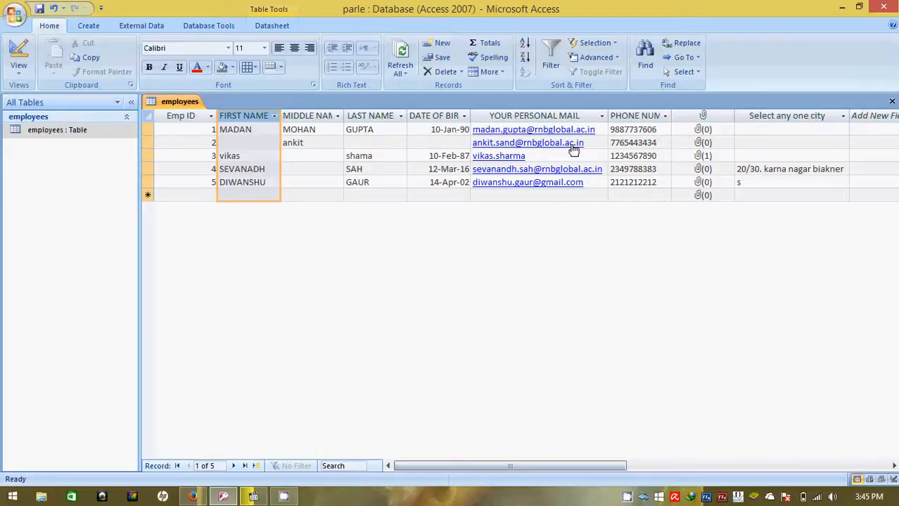
# - Switch the employees table to Design View and show the general field properties of PHONE NUMBER
pyautogui.click(19, 68)
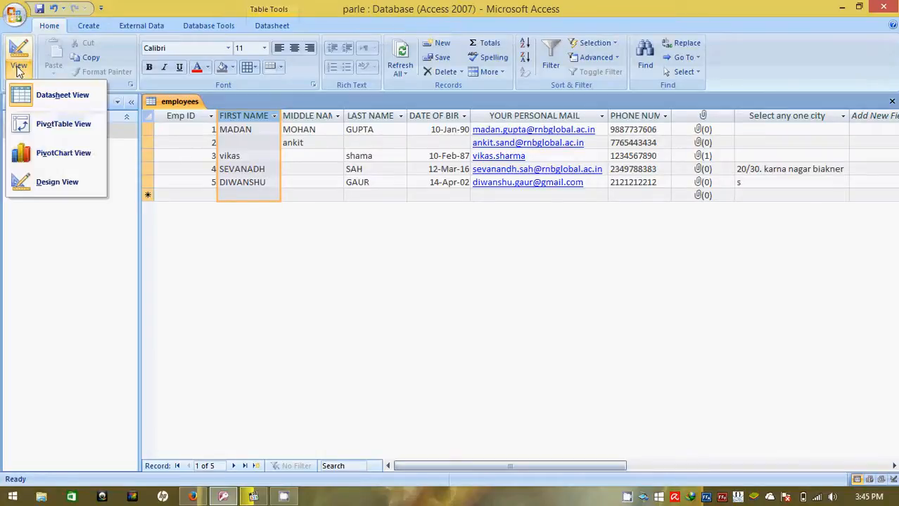
pyautogui.click(56, 184)
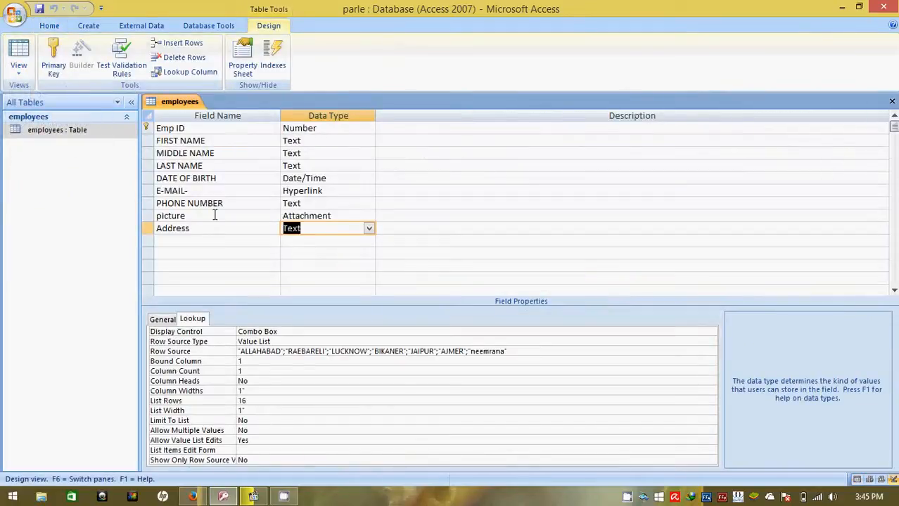
pyautogui.click(318, 203)
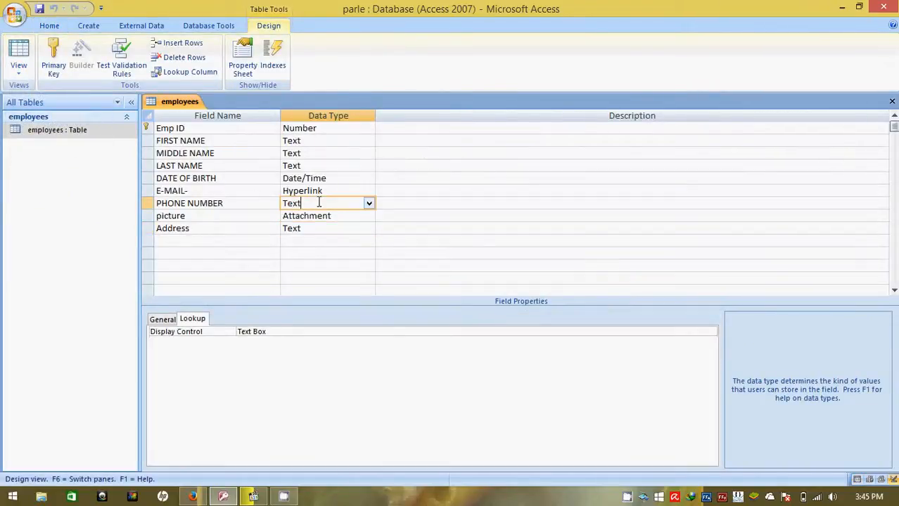
pyautogui.click(161, 321)
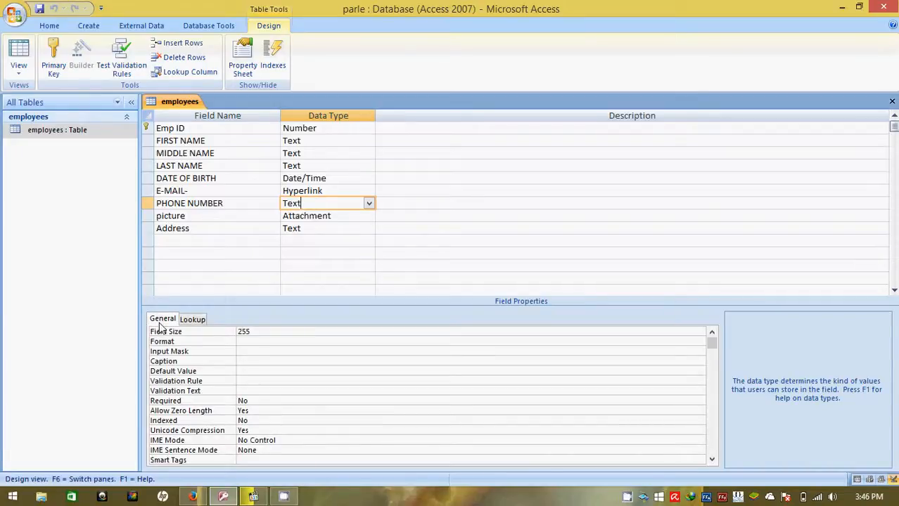
# - Open Notepad and type a sample phone number with its area code in parentheses
pyautogui.press('super+r')
pyautogui.write('not')
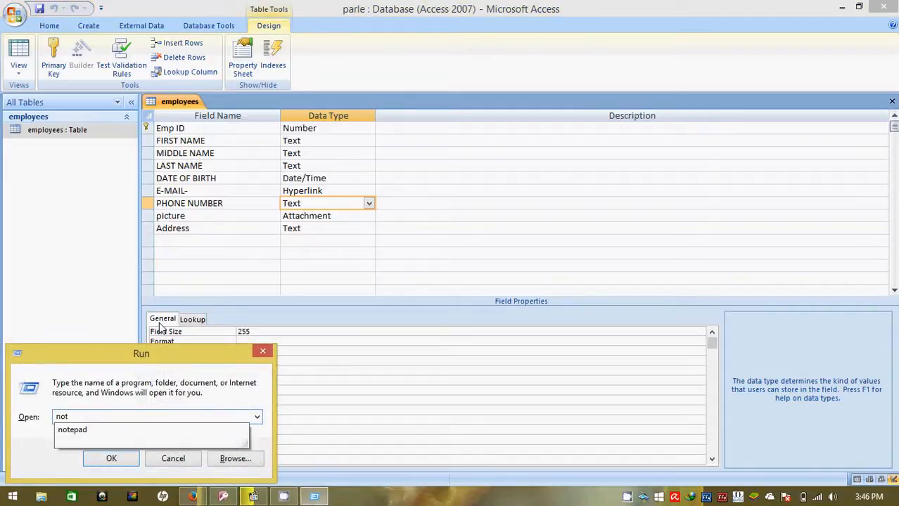
pyautogui.press('Down')
pyautogui.press('Return')
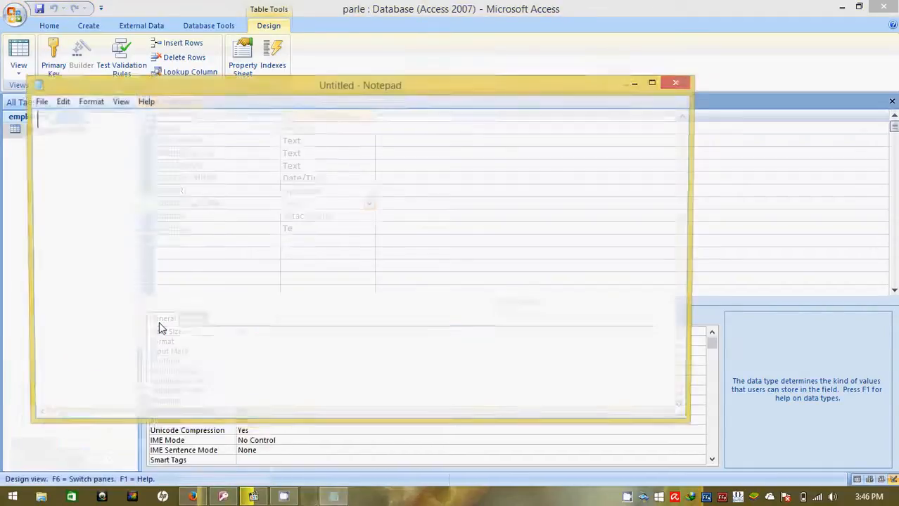
pyautogui.write('(0')
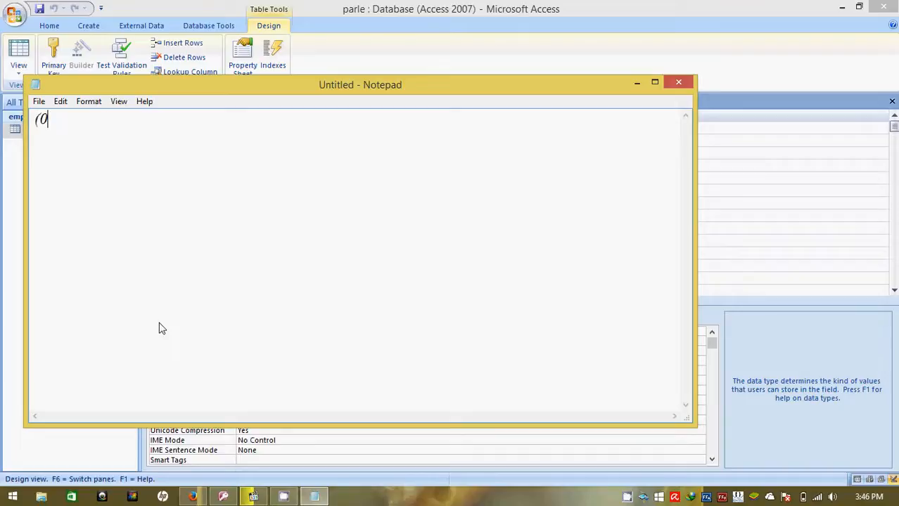
pyautogui.write('11) 234423')
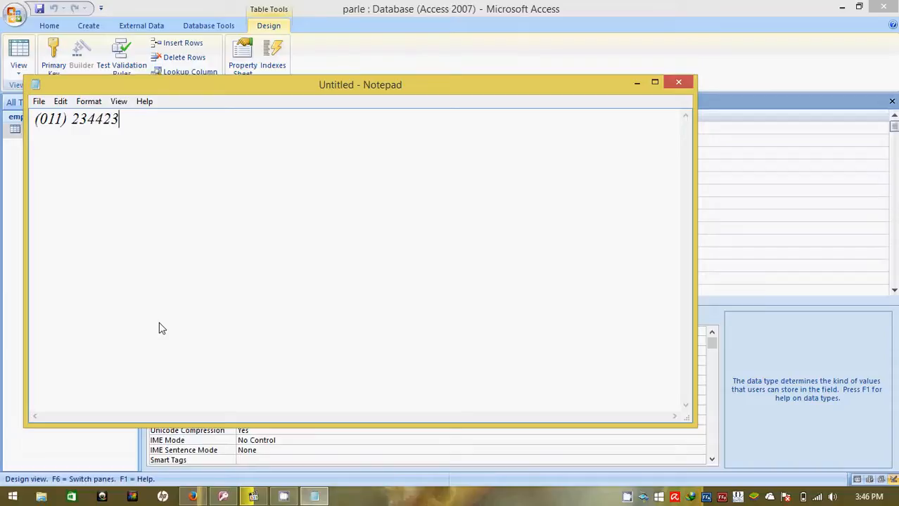
pyautogui.hotkey('alt', 'Tab')
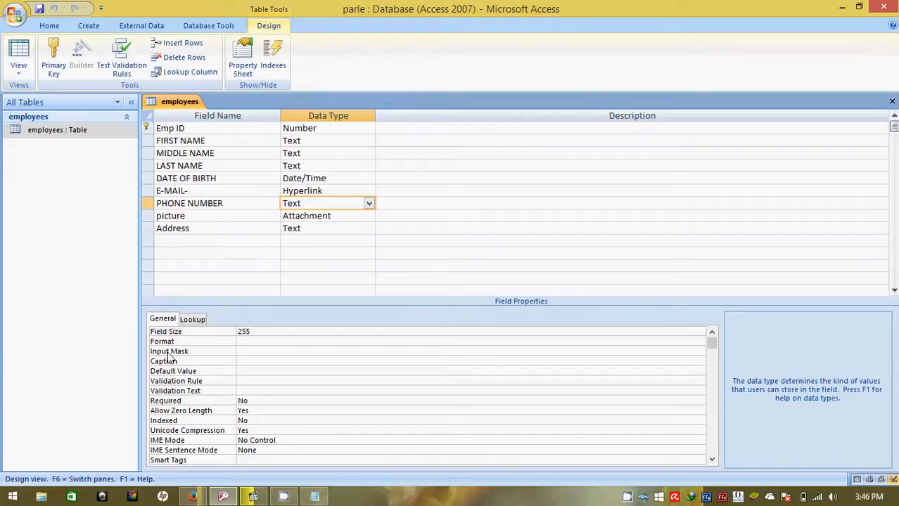
pyautogui.click(260, 350)
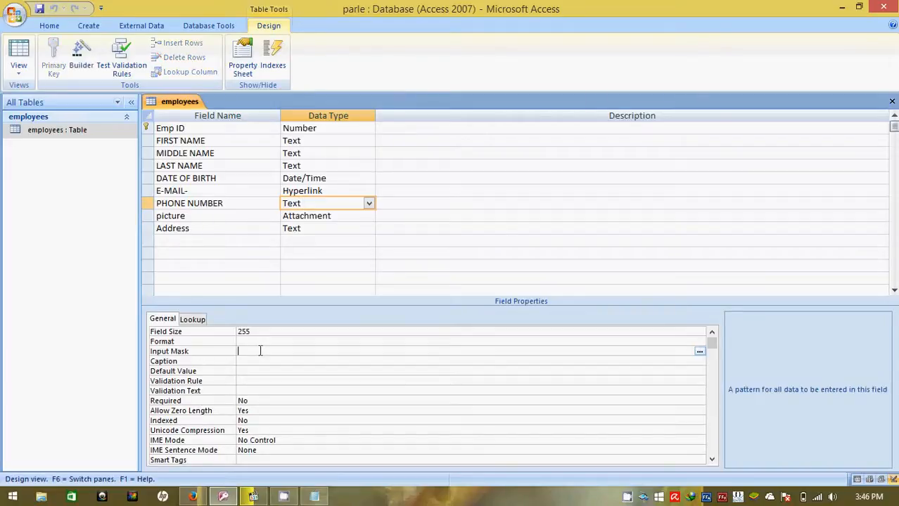
pyautogui.click(699, 352)
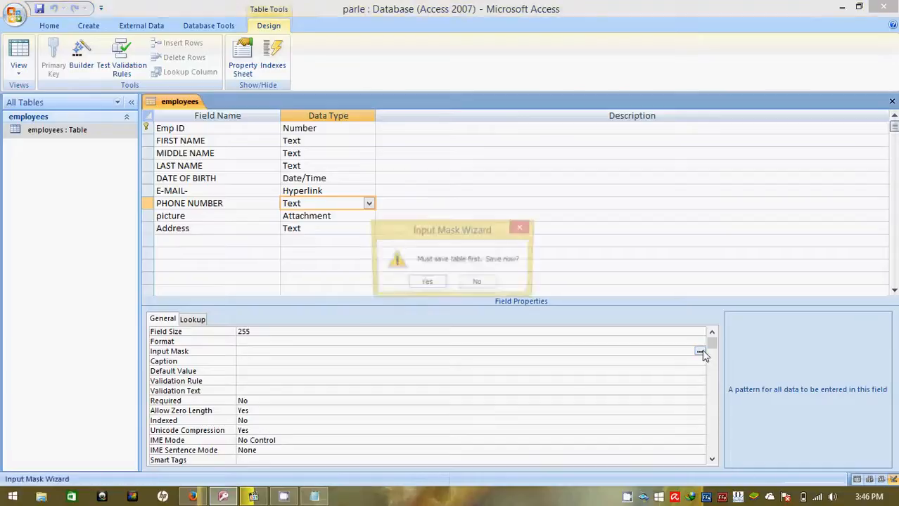
pyautogui.click(424, 284)
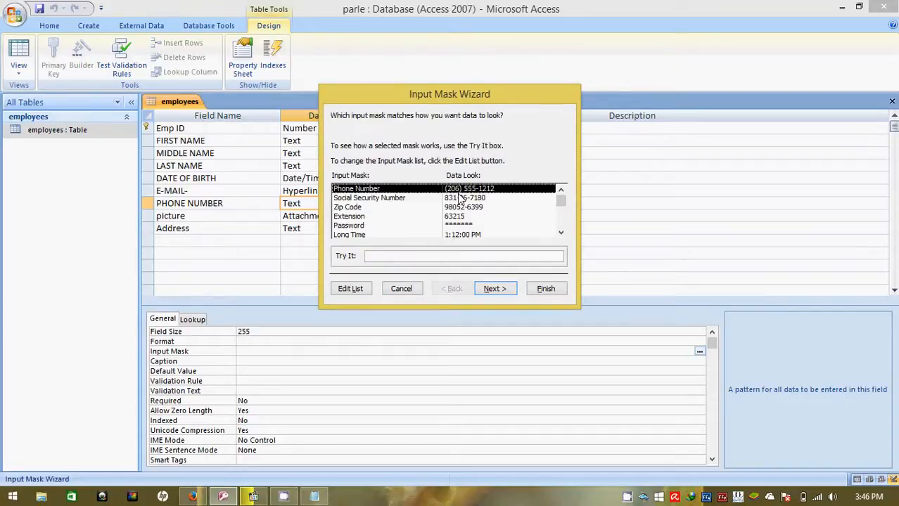
pyautogui.click(487, 290)
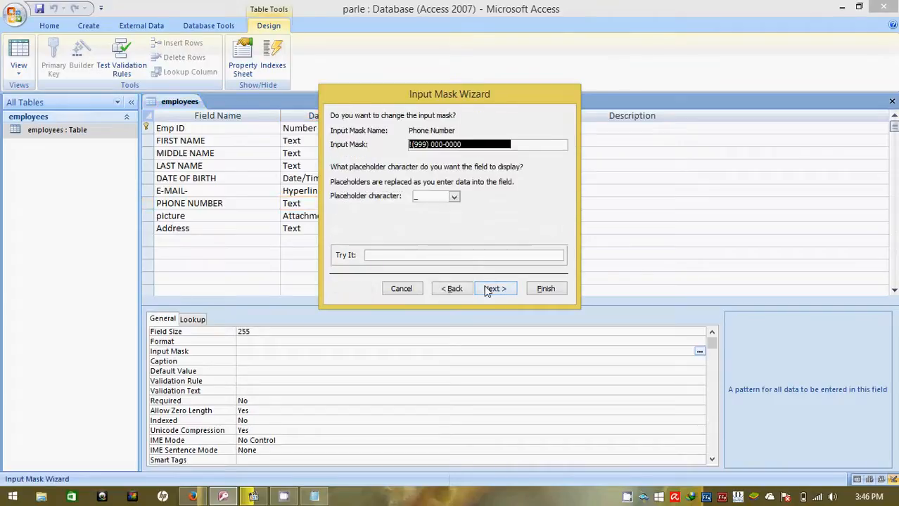
pyautogui.click(487, 289)
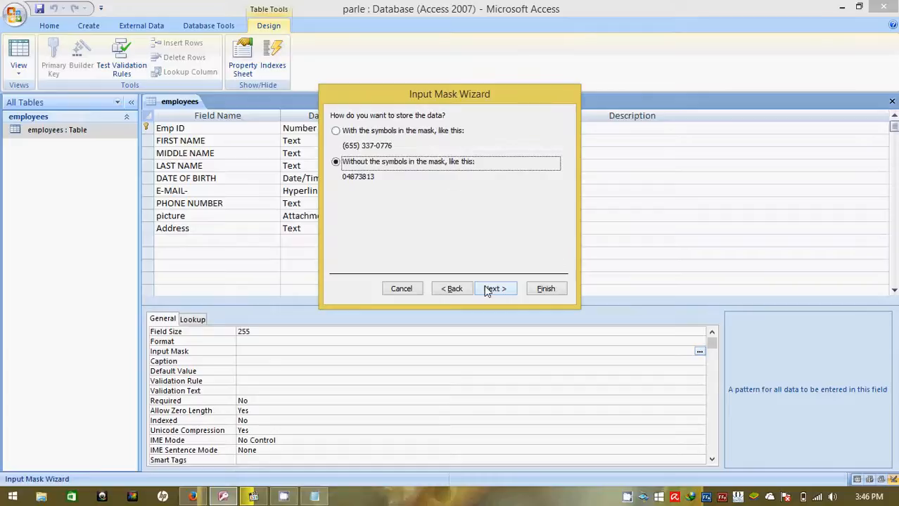
pyautogui.click(486, 289)
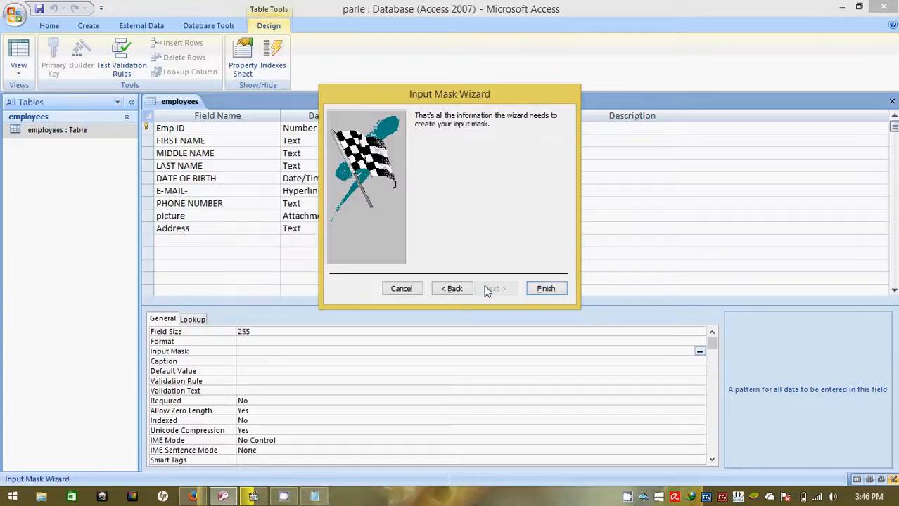
pyautogui.click(536, 288)
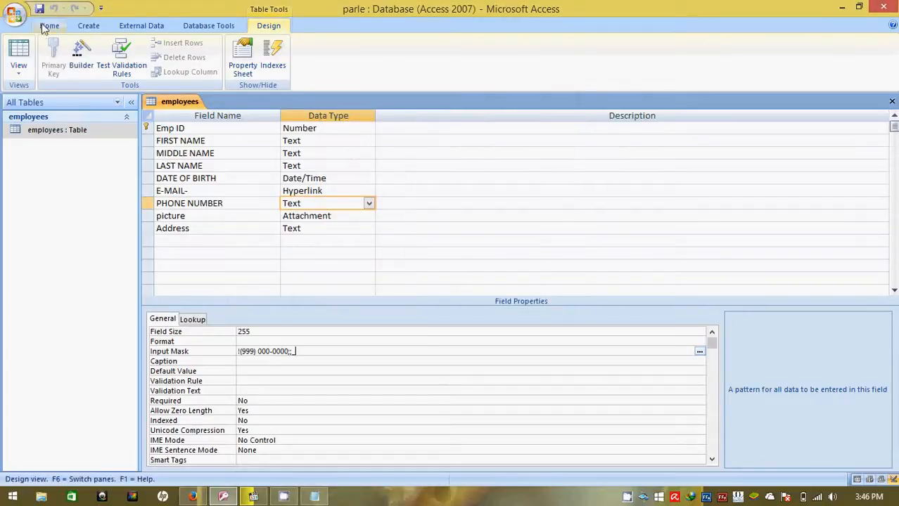
pyautogui.doubleClick(57, 129)
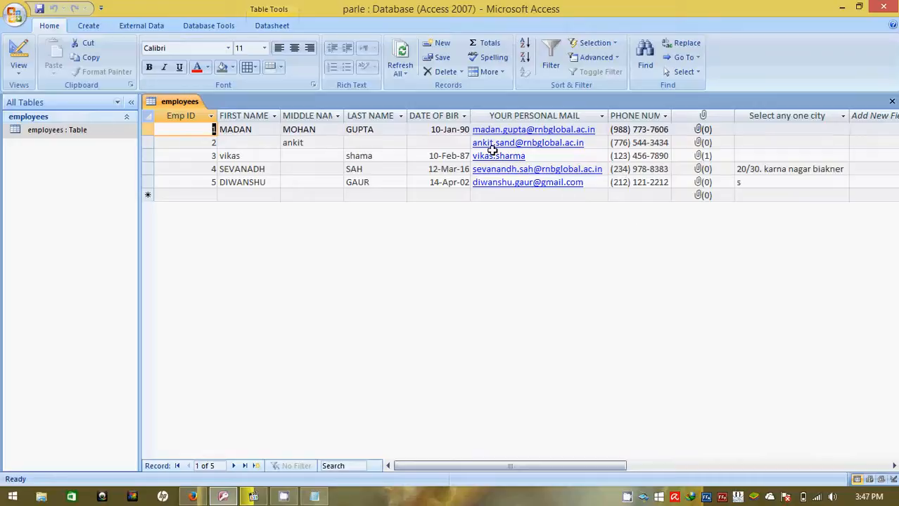
# - Switch to Firefox, publish the uploaded MS ACCESS VIDEO2 on YouTube and select its share link
pyautogui.click(192, 497)
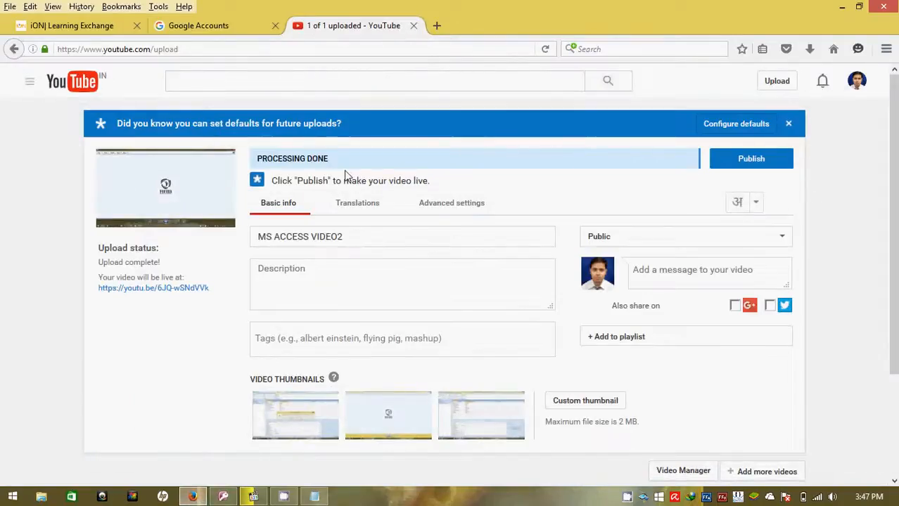
pyautogui.click(773, 167)
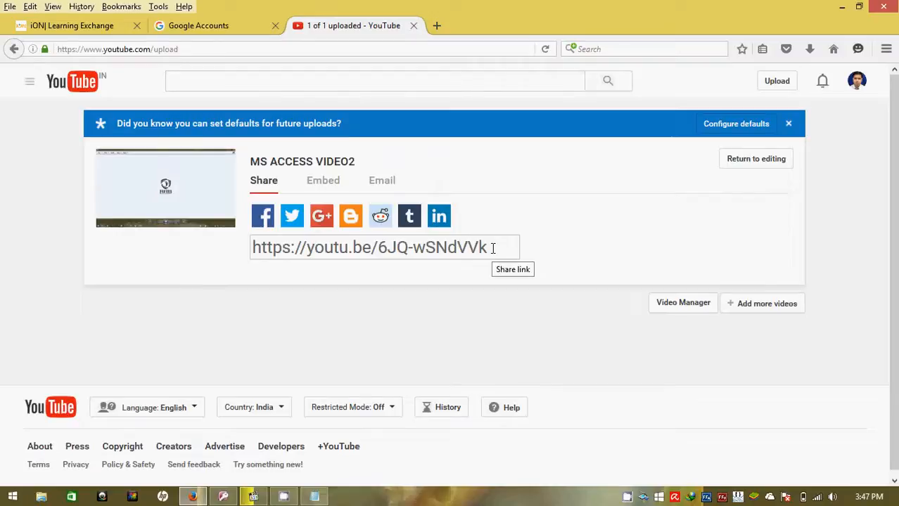
pyautogui.click(492, 248)
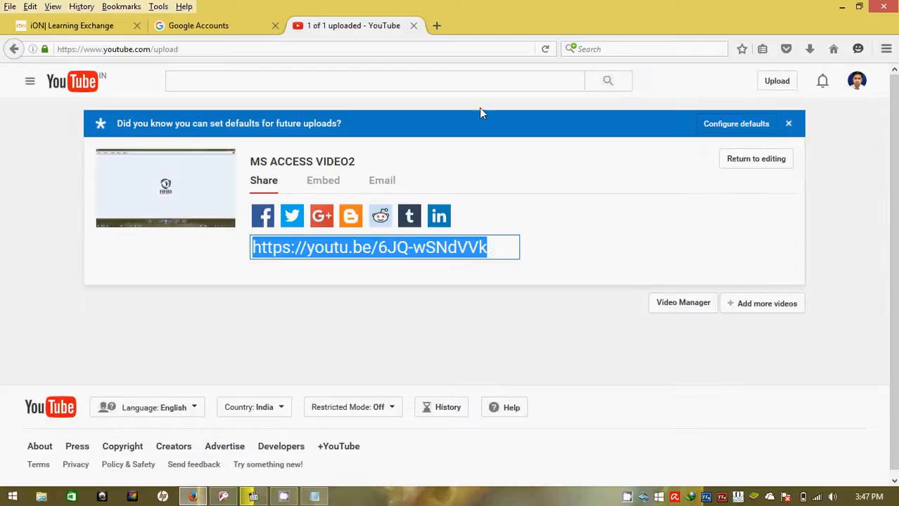
pyautogui.click(289, 497)
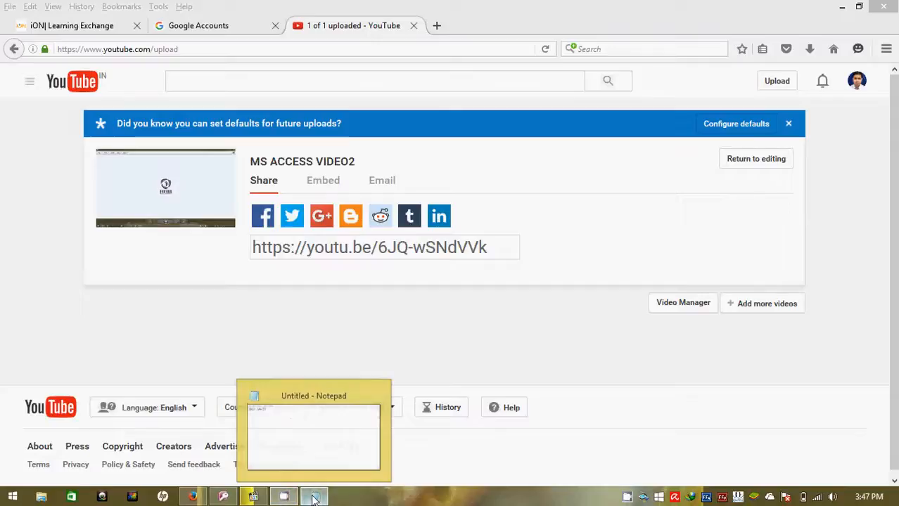
pyautogui.click(315, 497)
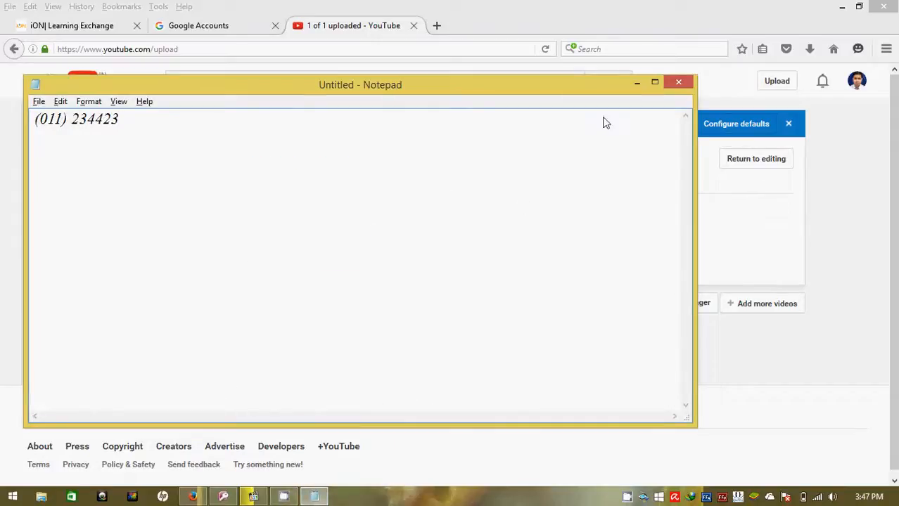
pyautogui.click(636, 83)
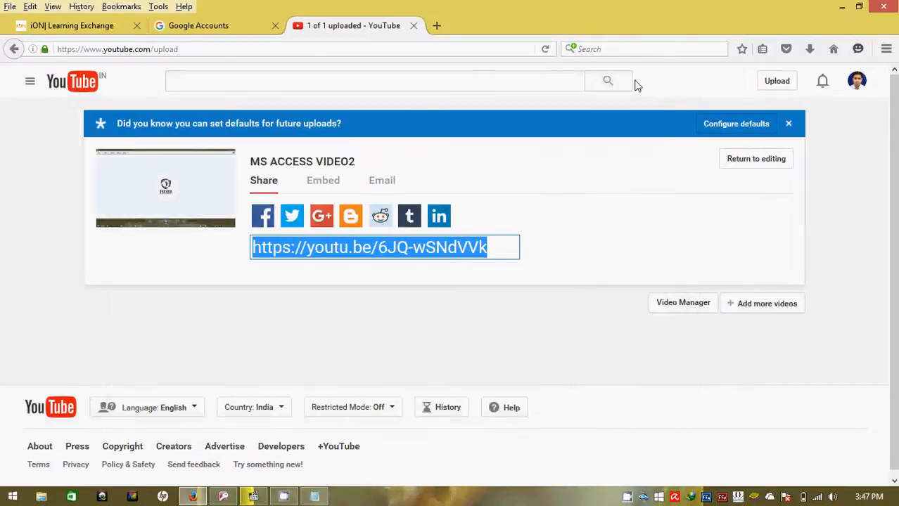
# - Reopen the published video's details for editing and switch back to the employees datasheet in Access
pyautogui.click(739, 164)
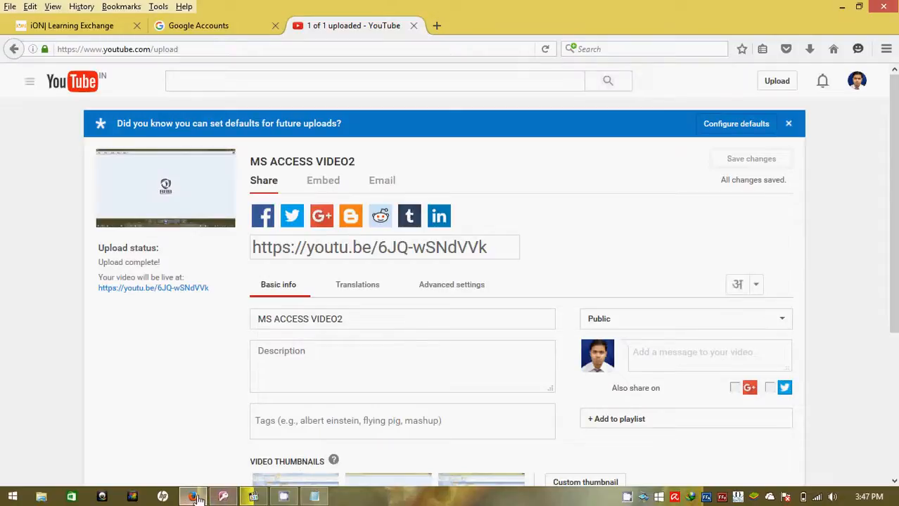
pyautogui.click(224, 497)
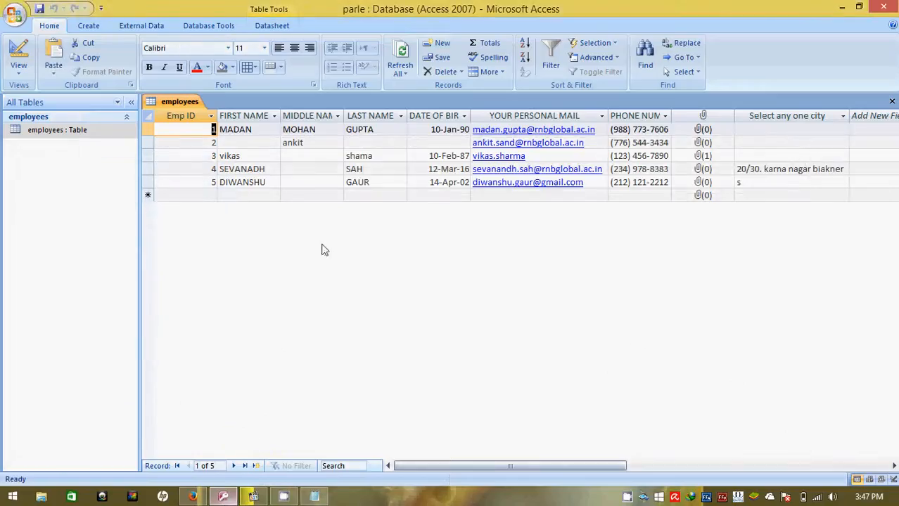